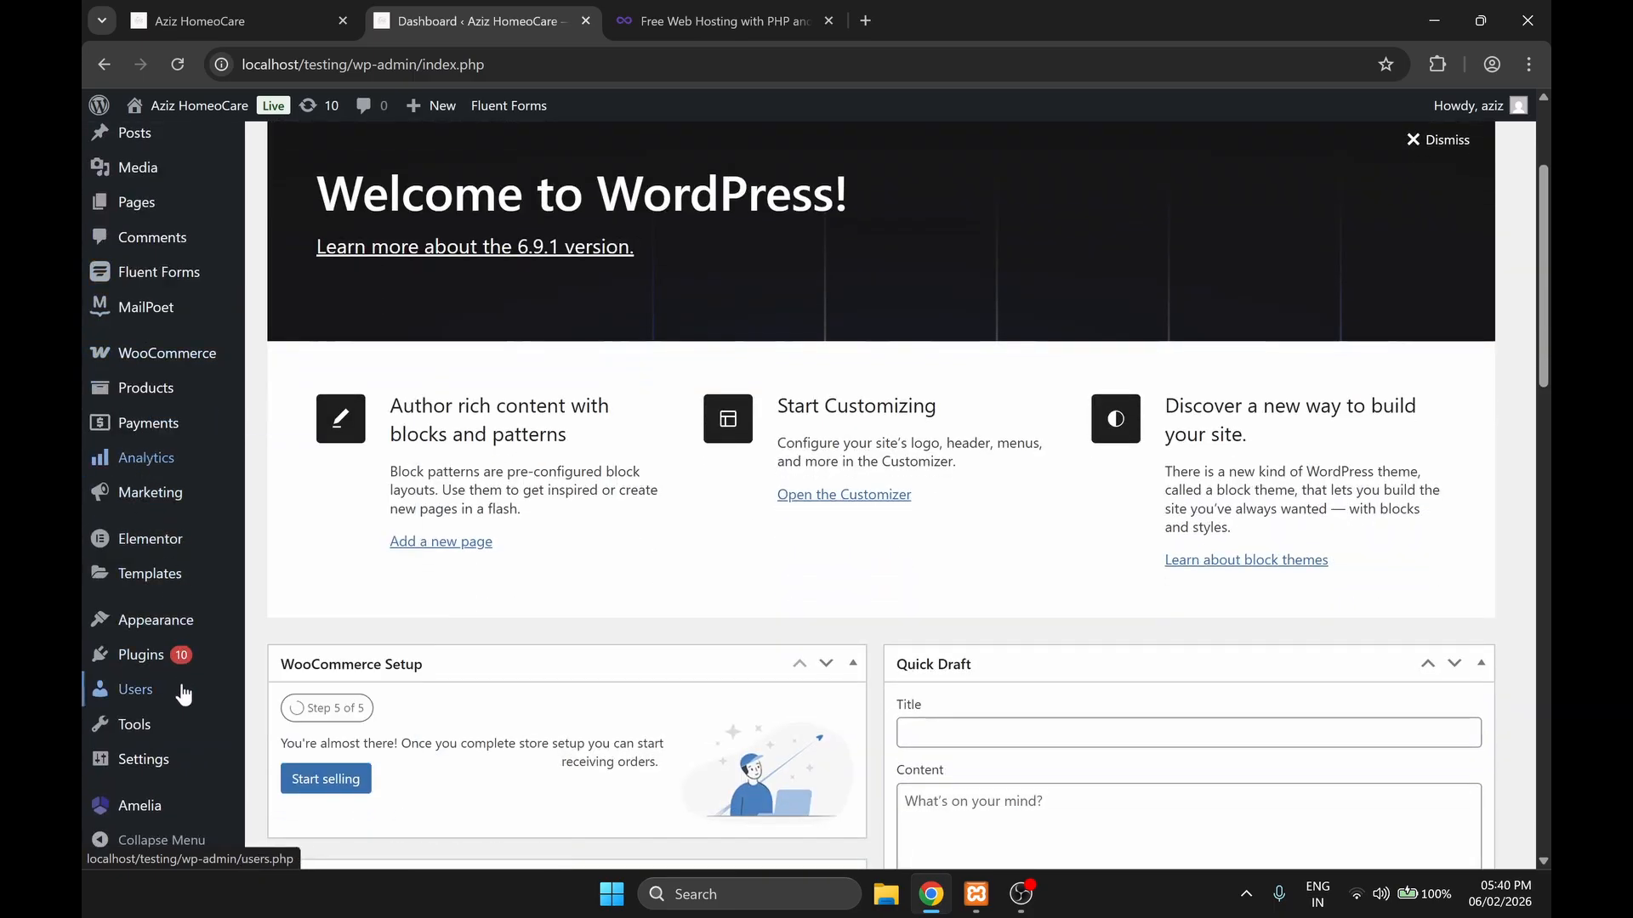
Step: Find the WPvivid Backup & Migration plugin by searching for WPvivid, then install and activate it on the local WordPress site
mouse_move(161, 663)
left_click(296, 687)
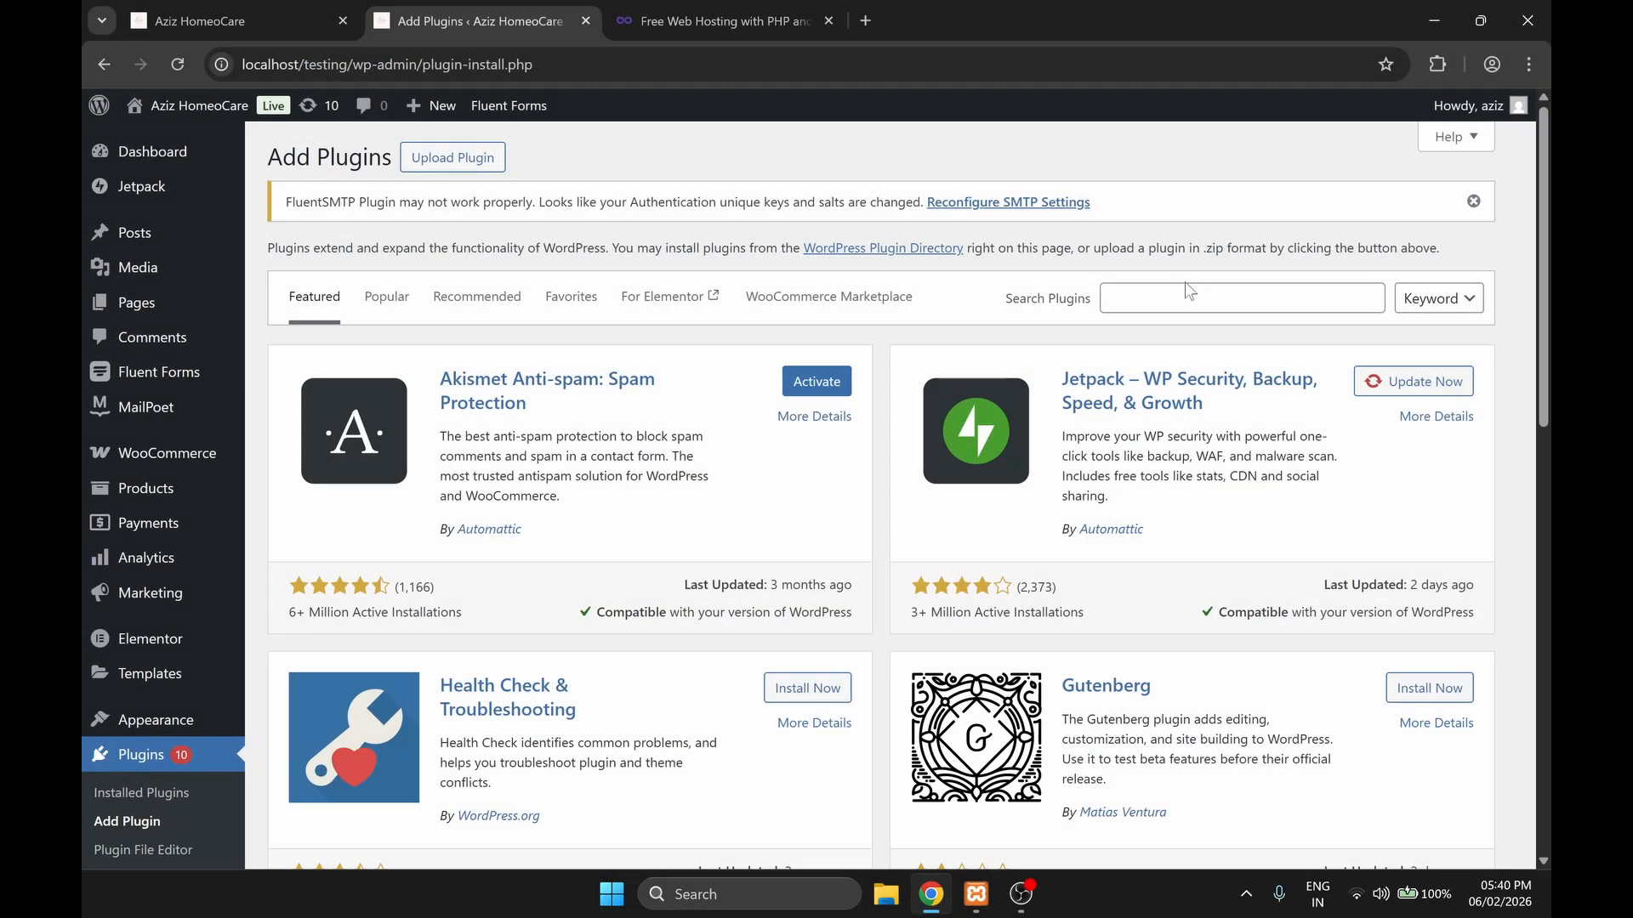
left_click(1222, 299)
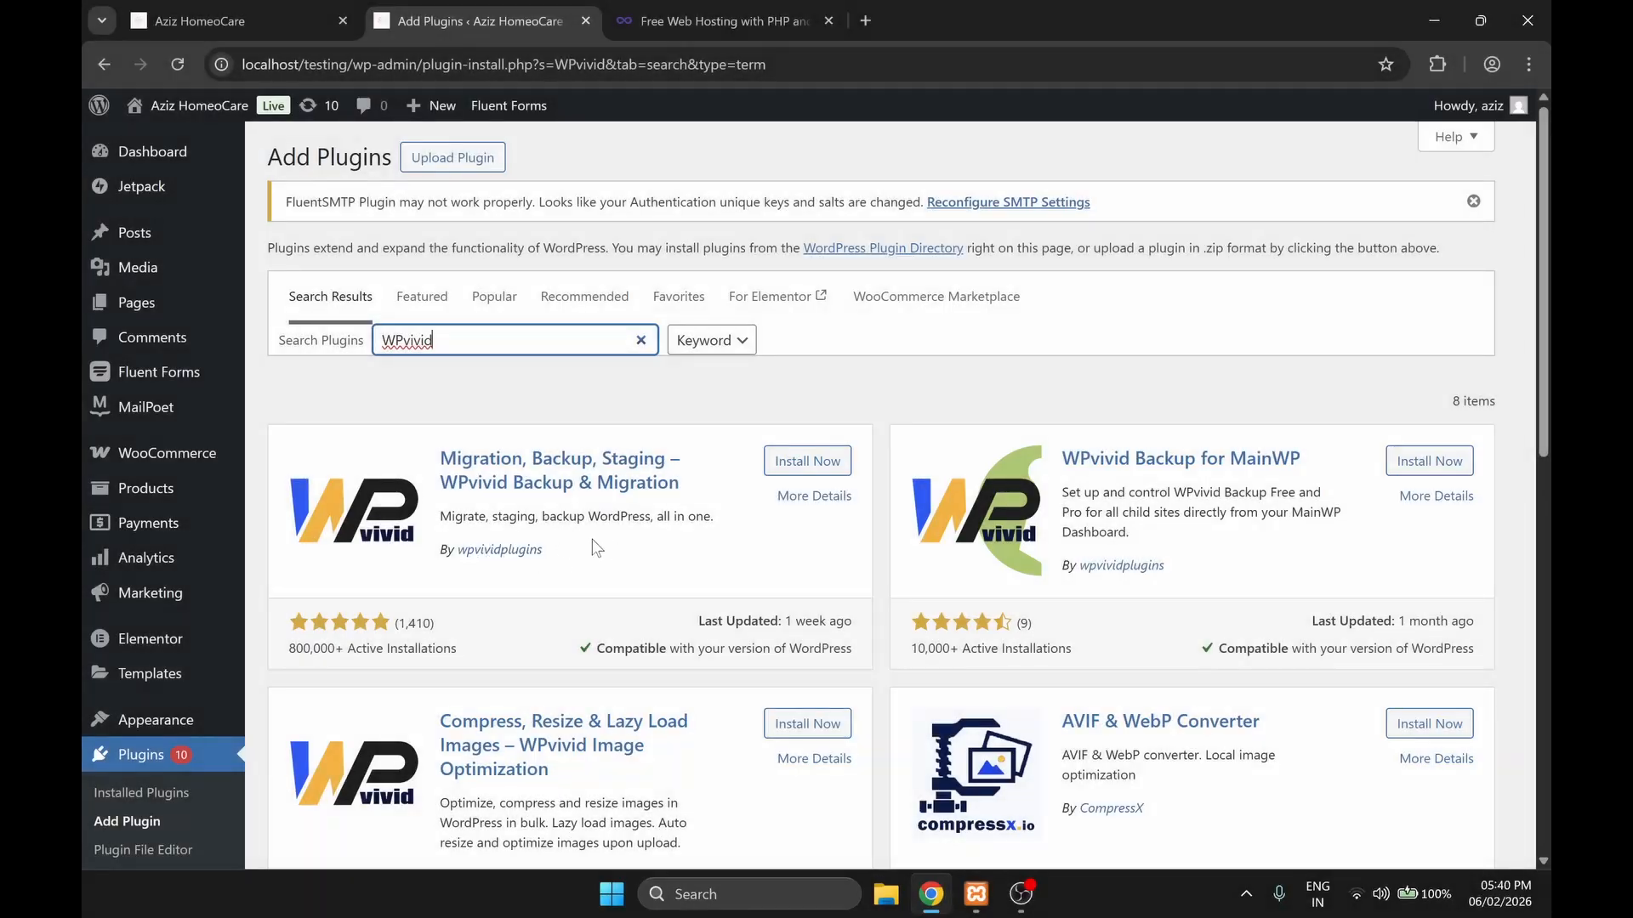
left_click_drag(313, 649, 340, 623)
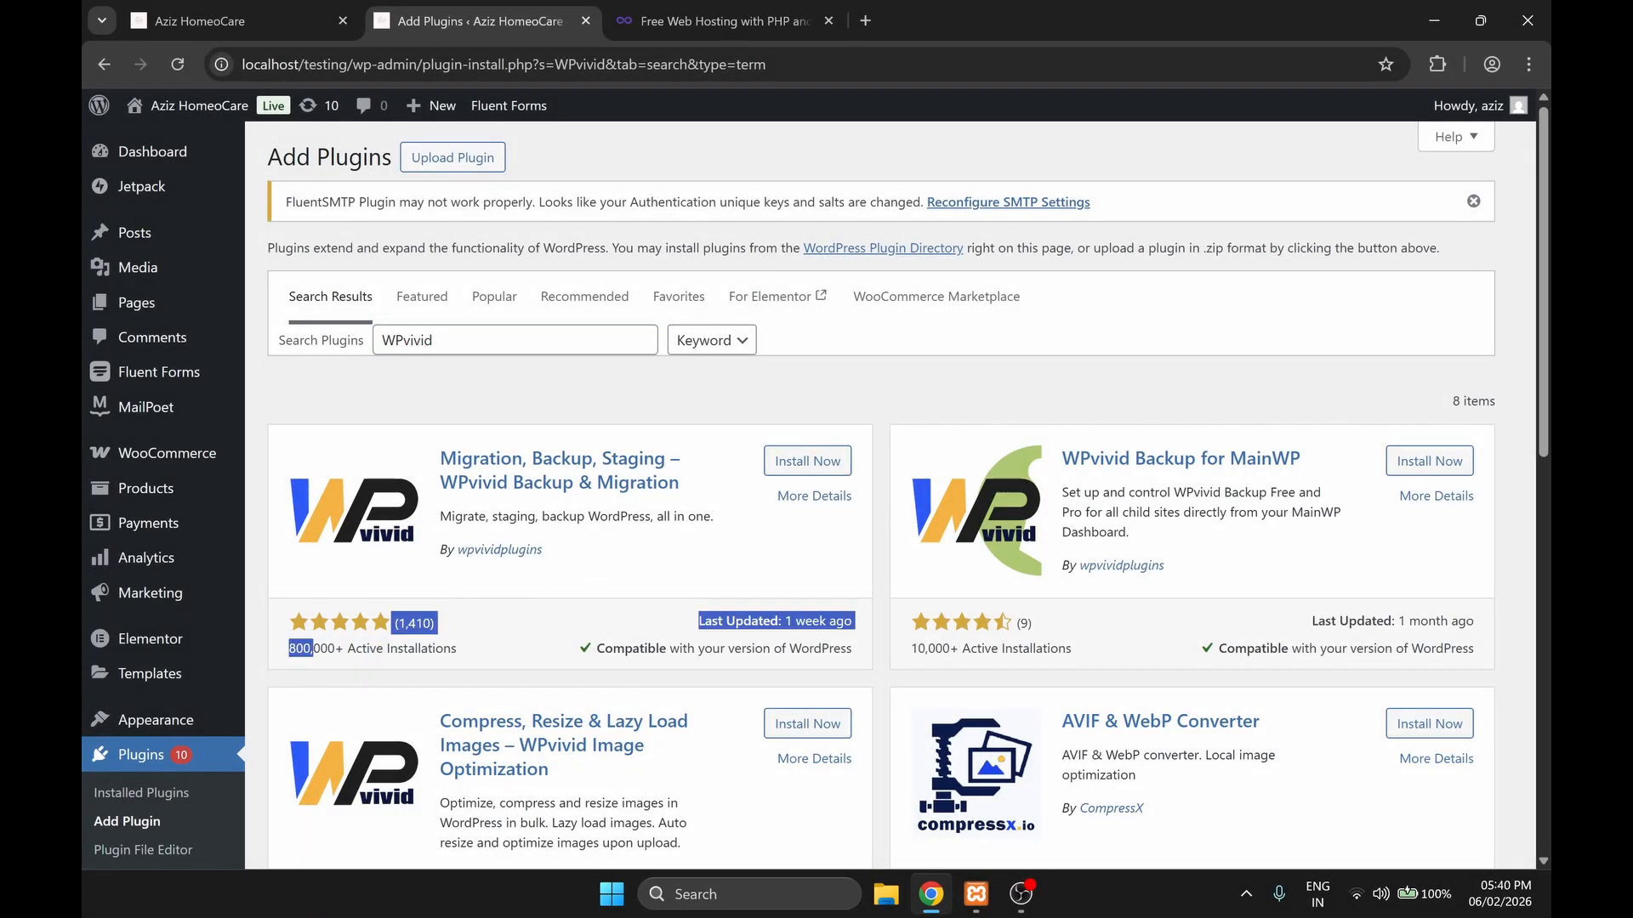
left_click(807, 460)
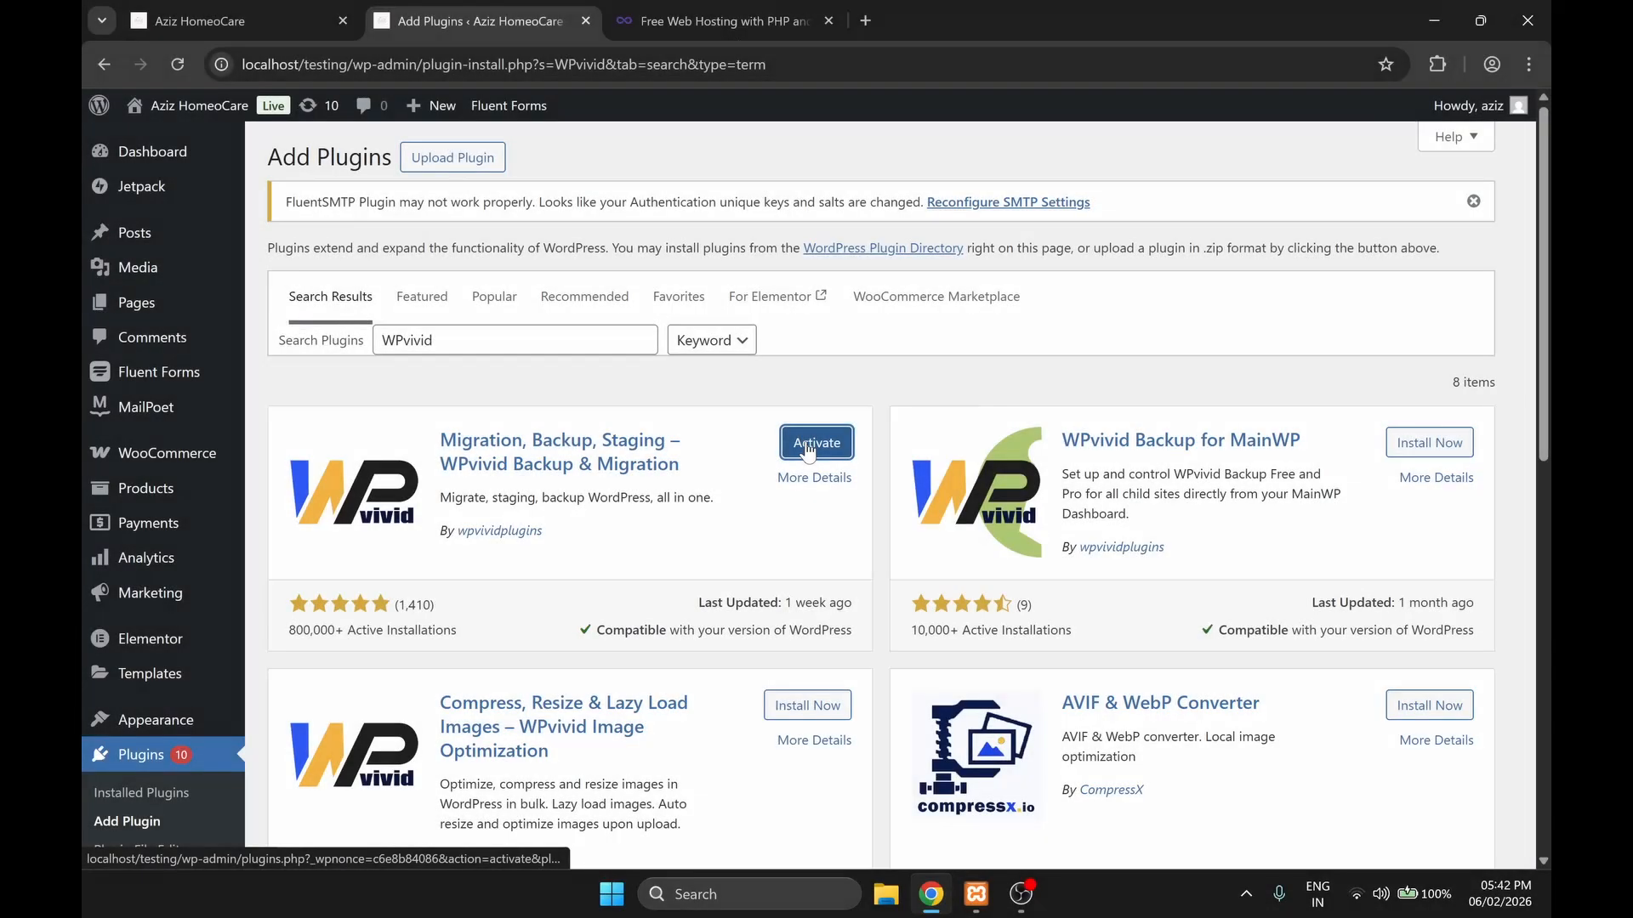
left_click(803, 443)
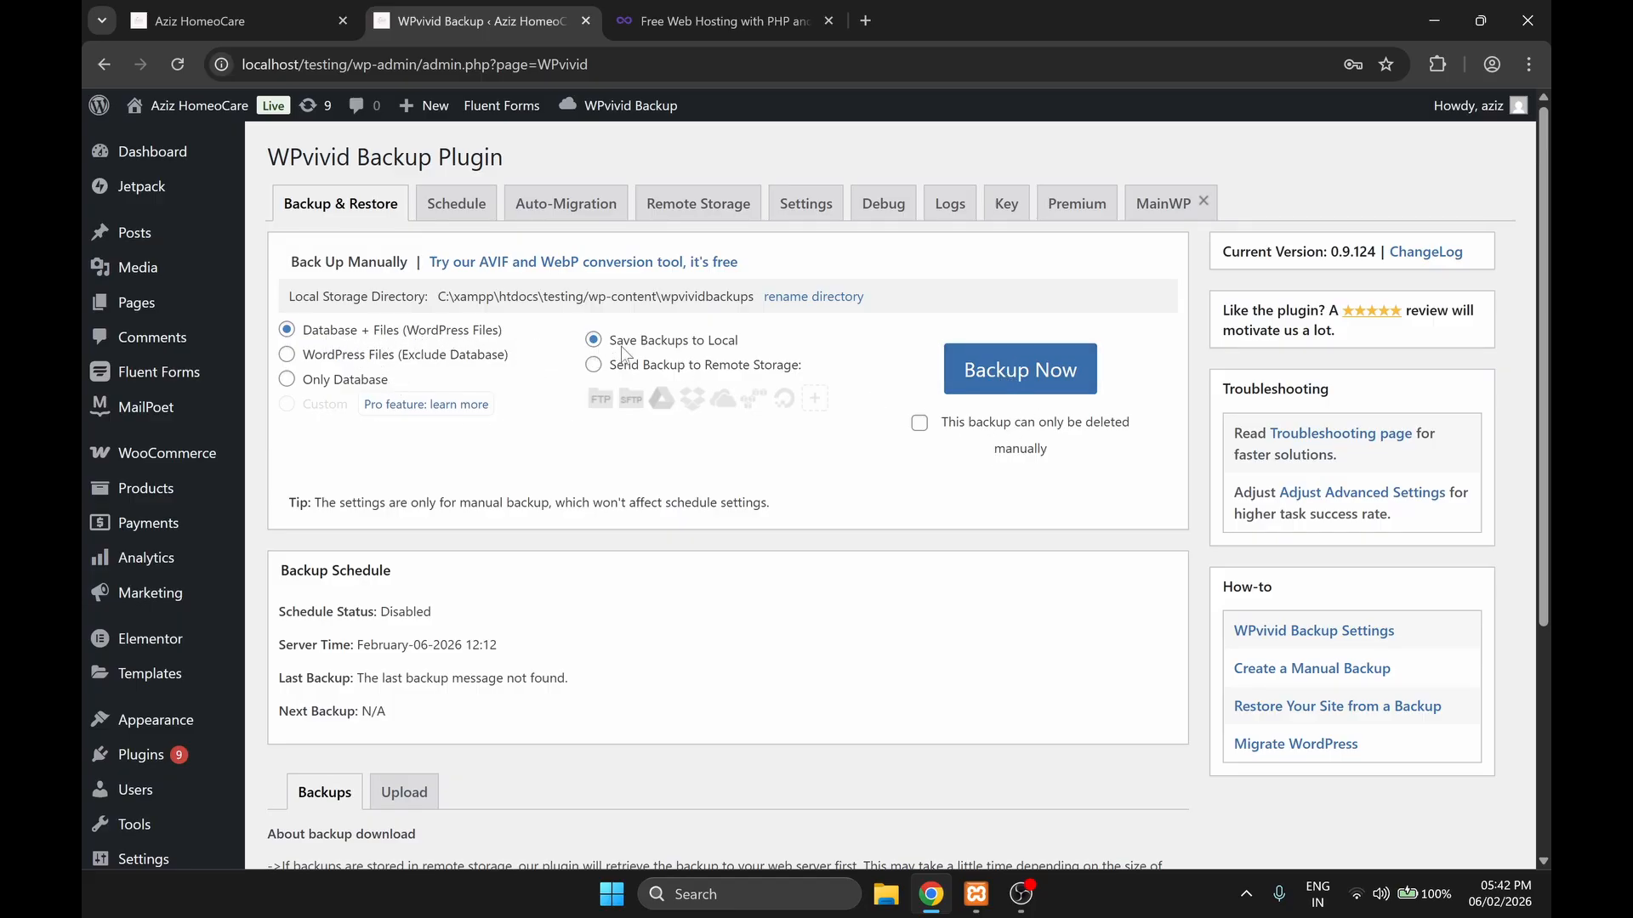
Step: Back up the site's database and files to local storage and download the backup zip
left_click(1024, 384)
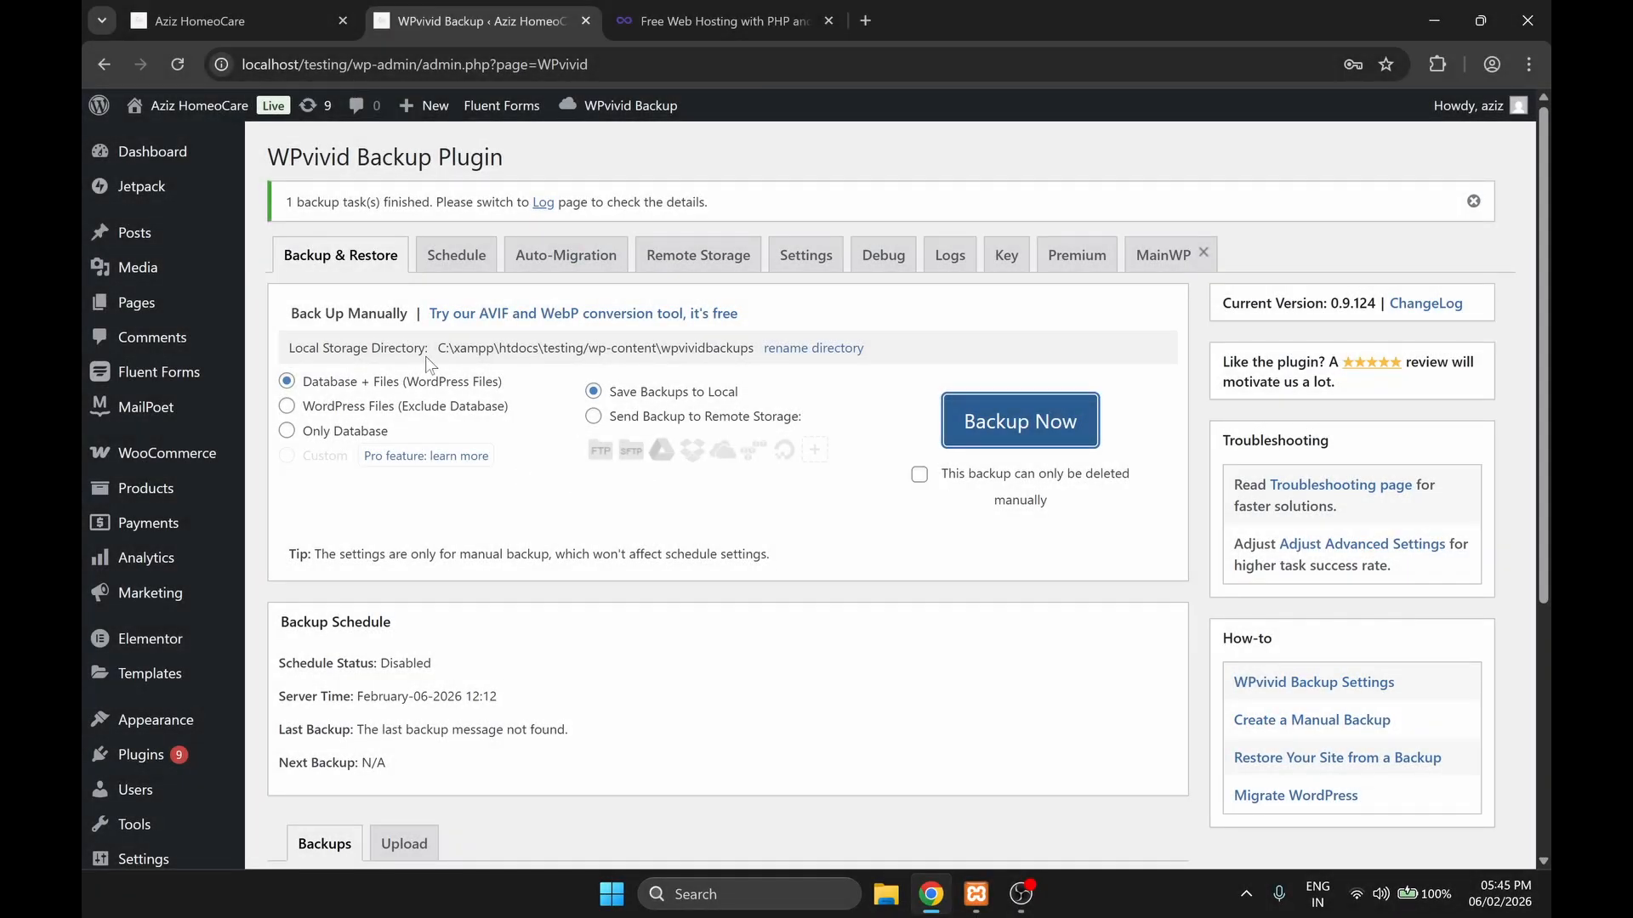
scroll(523, 417, "down", 1)
scroll(523, 417, "down", 5)
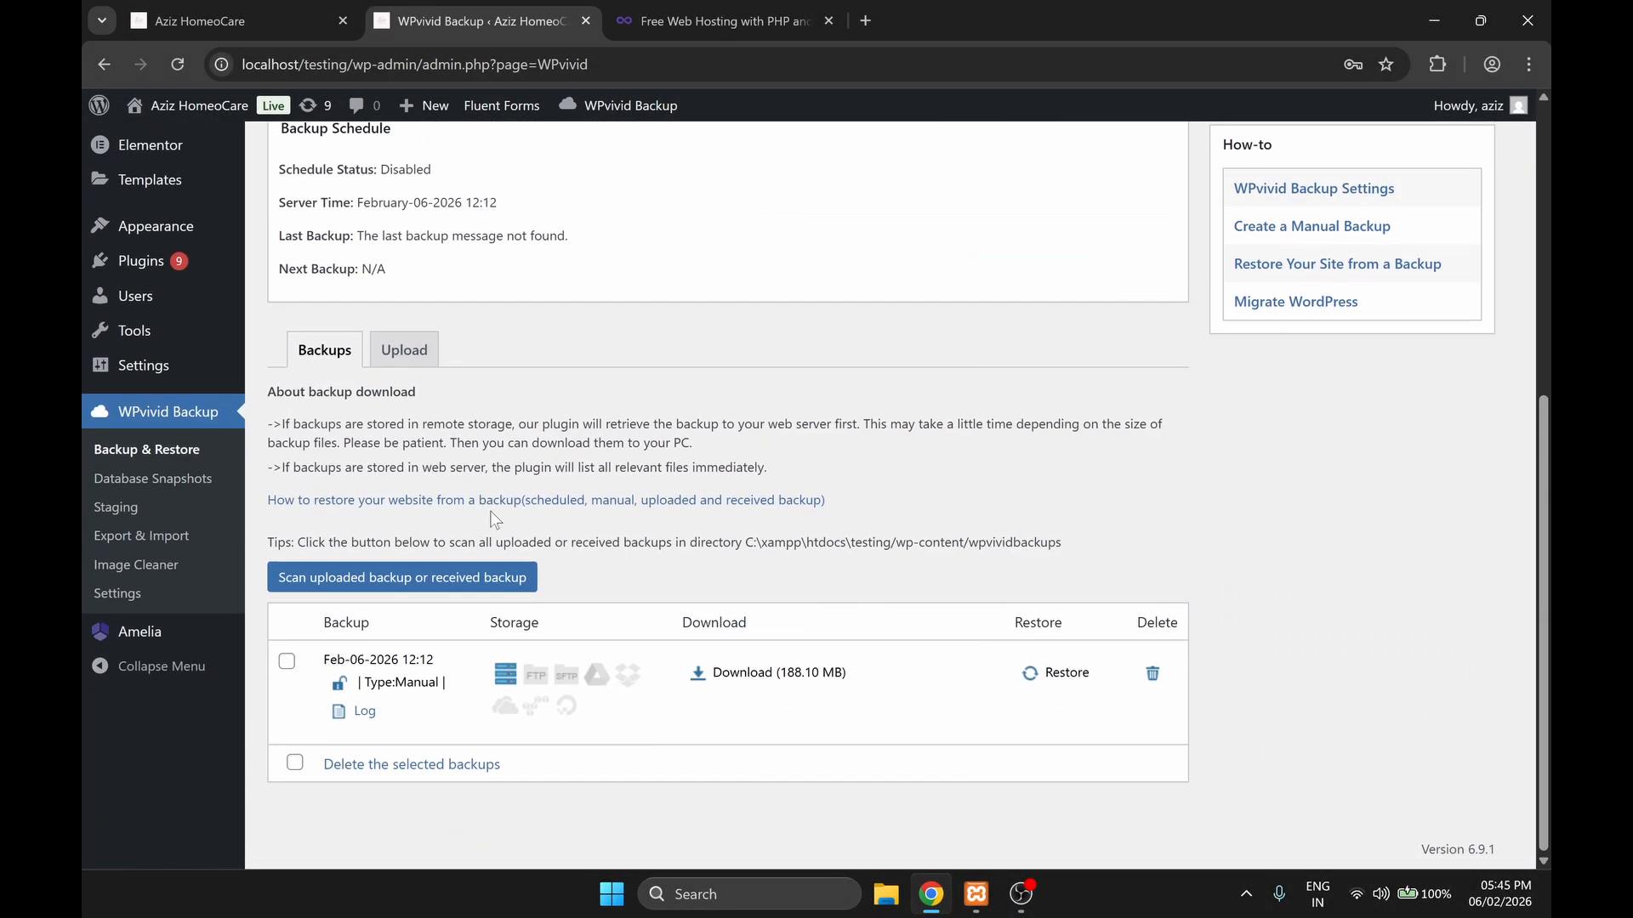
left_click(771, 674)
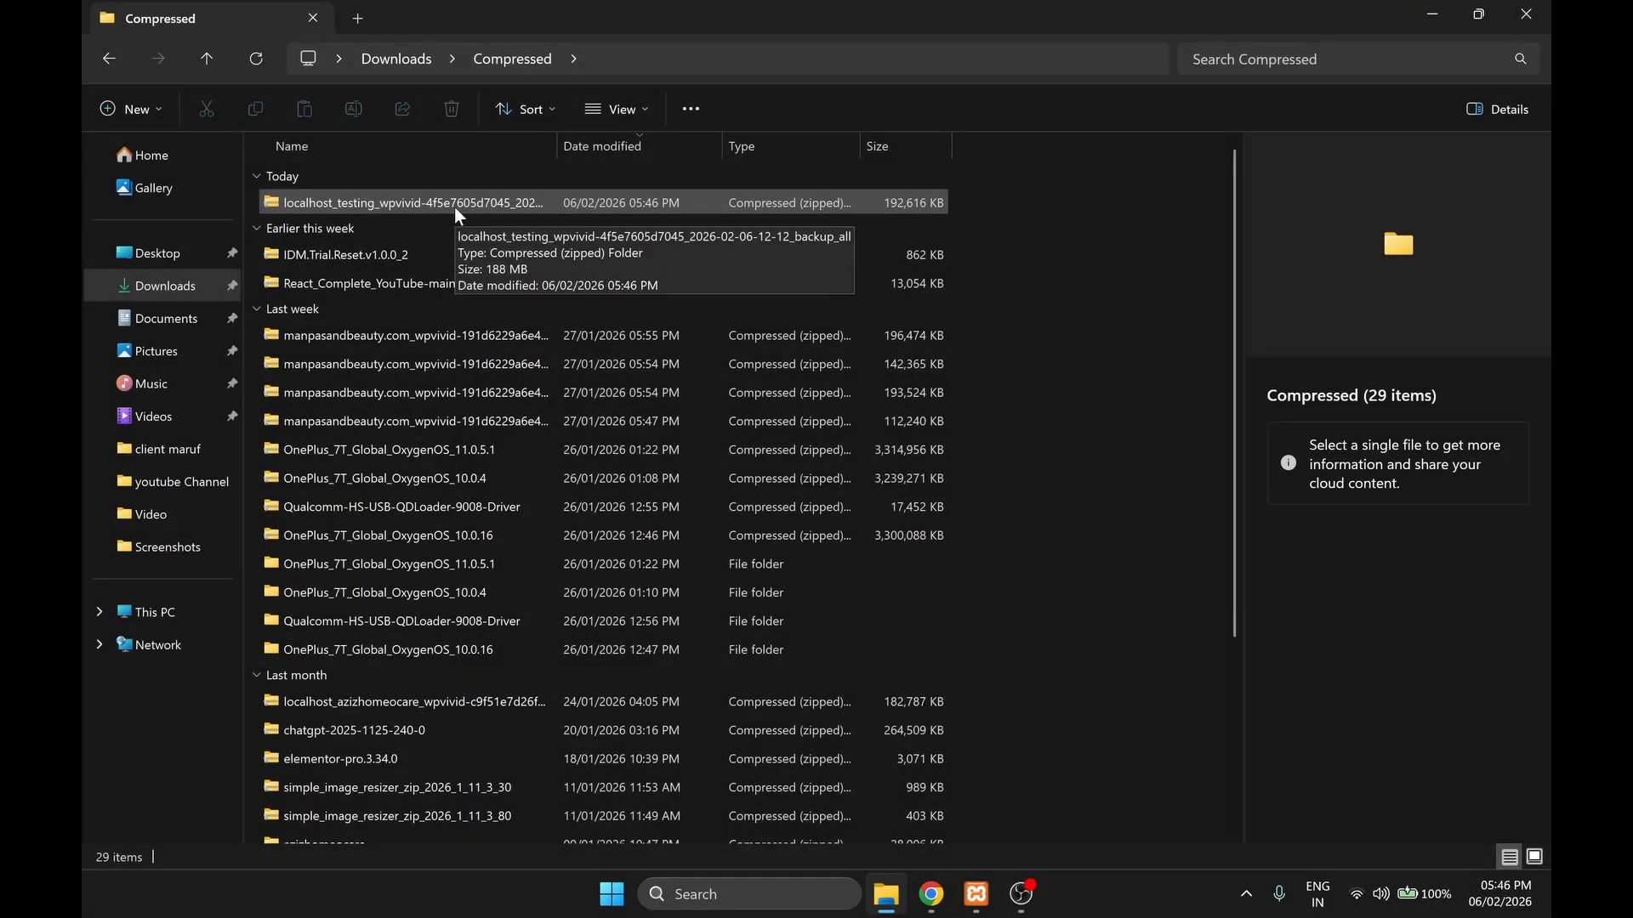
left_click(1527, 13)
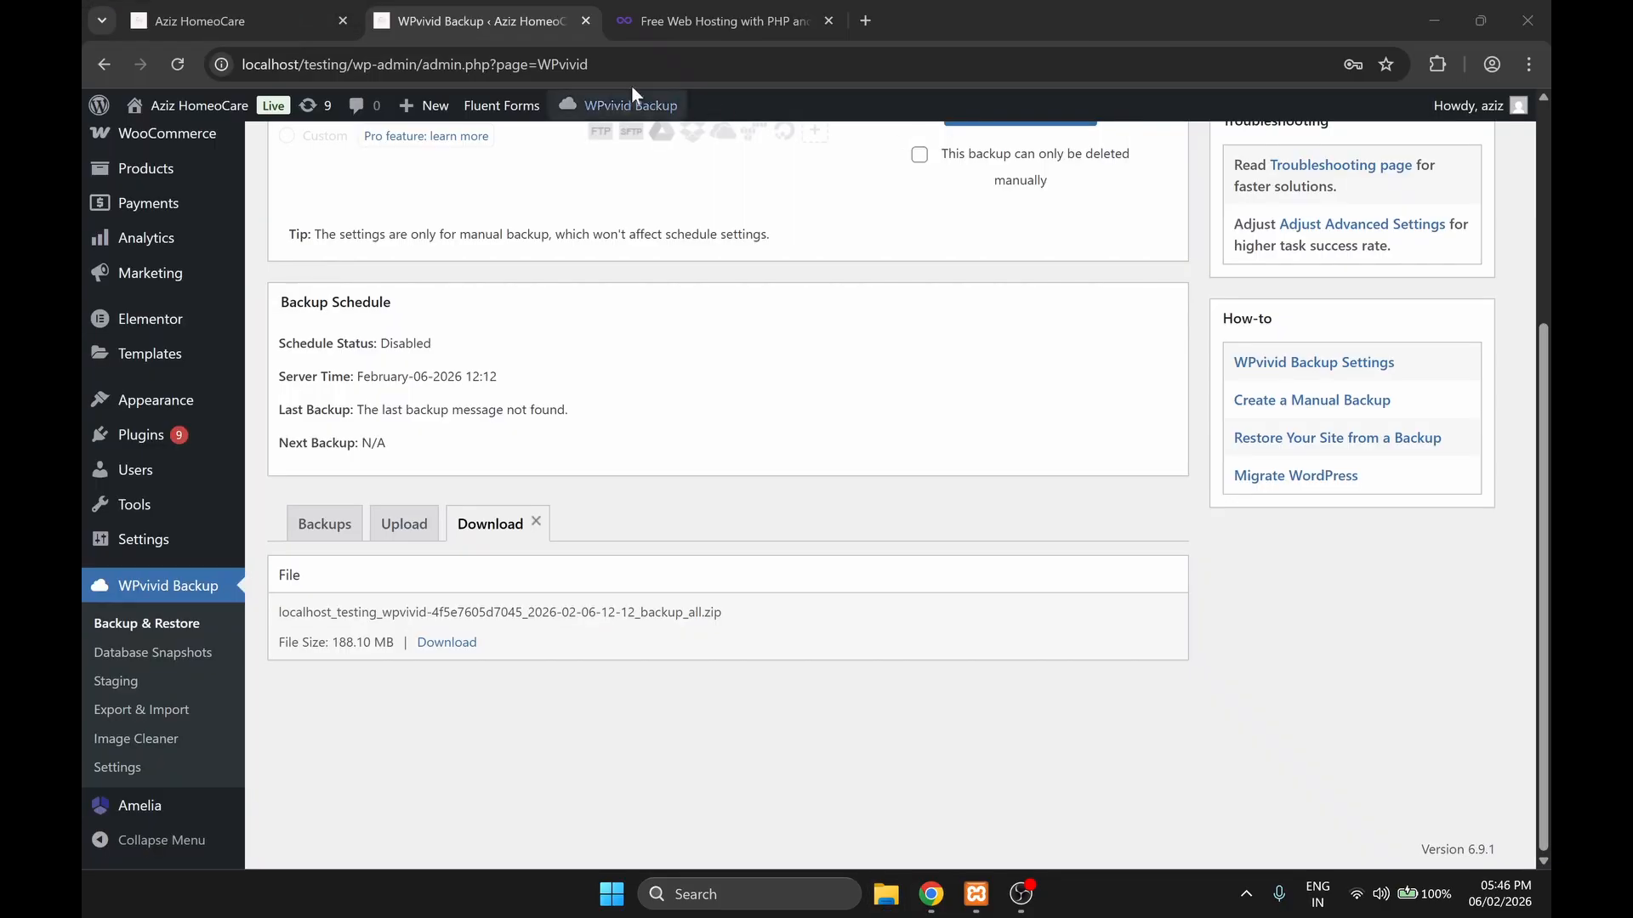
Step: Switch to the InfinityFree website and log in to the hosting accounts dashboard
left_click(283, 19)
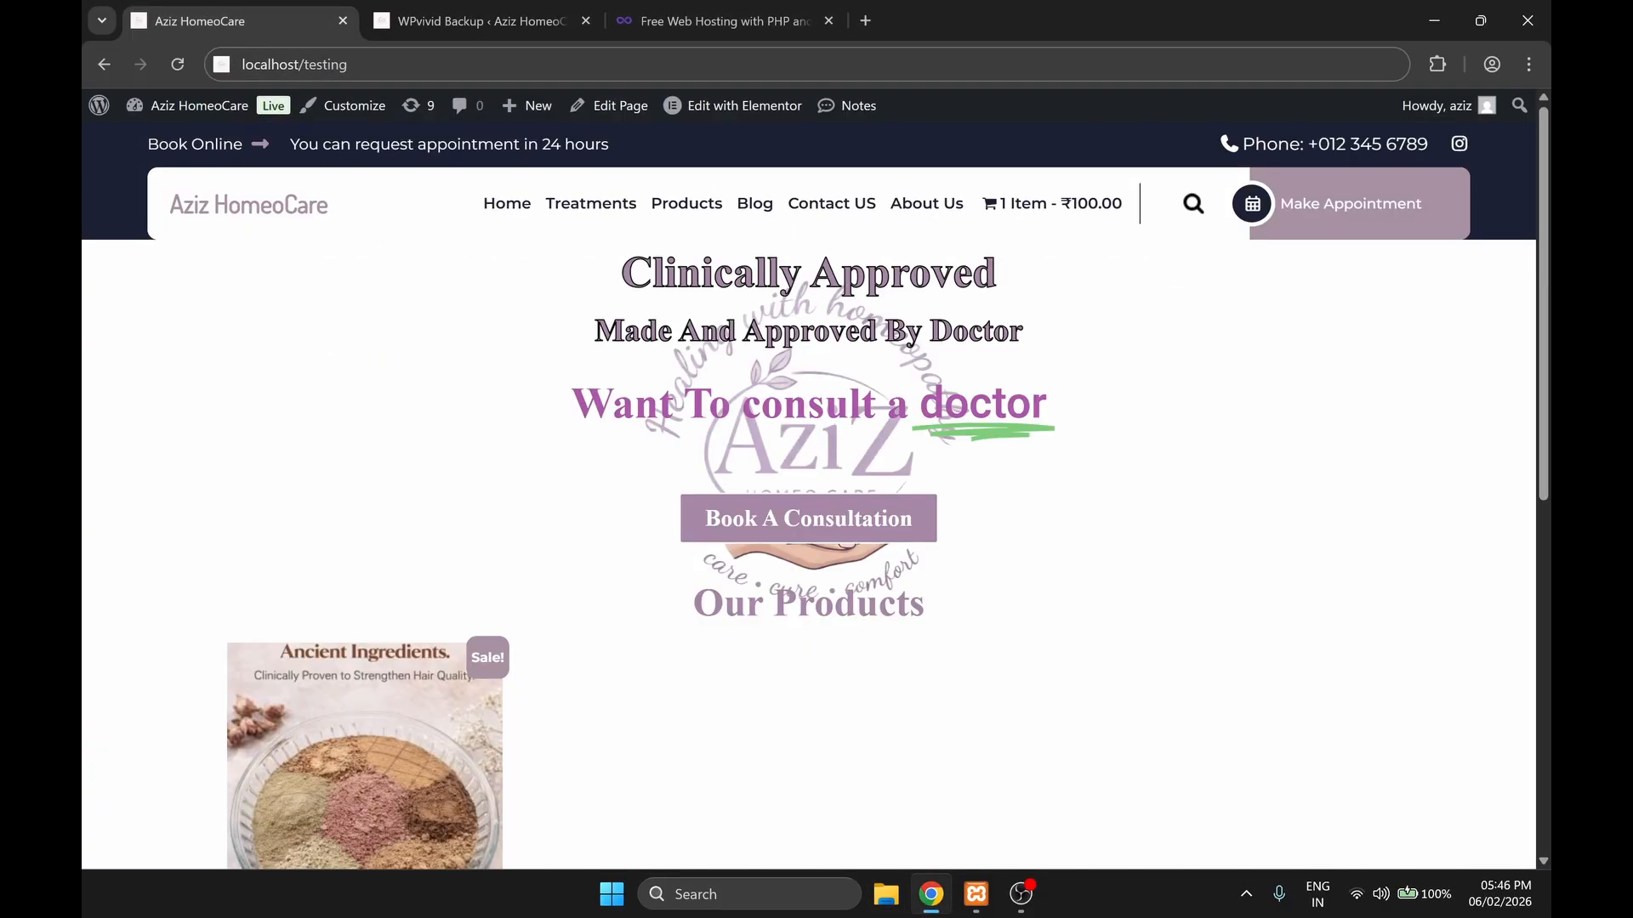
left_click(696, 21)
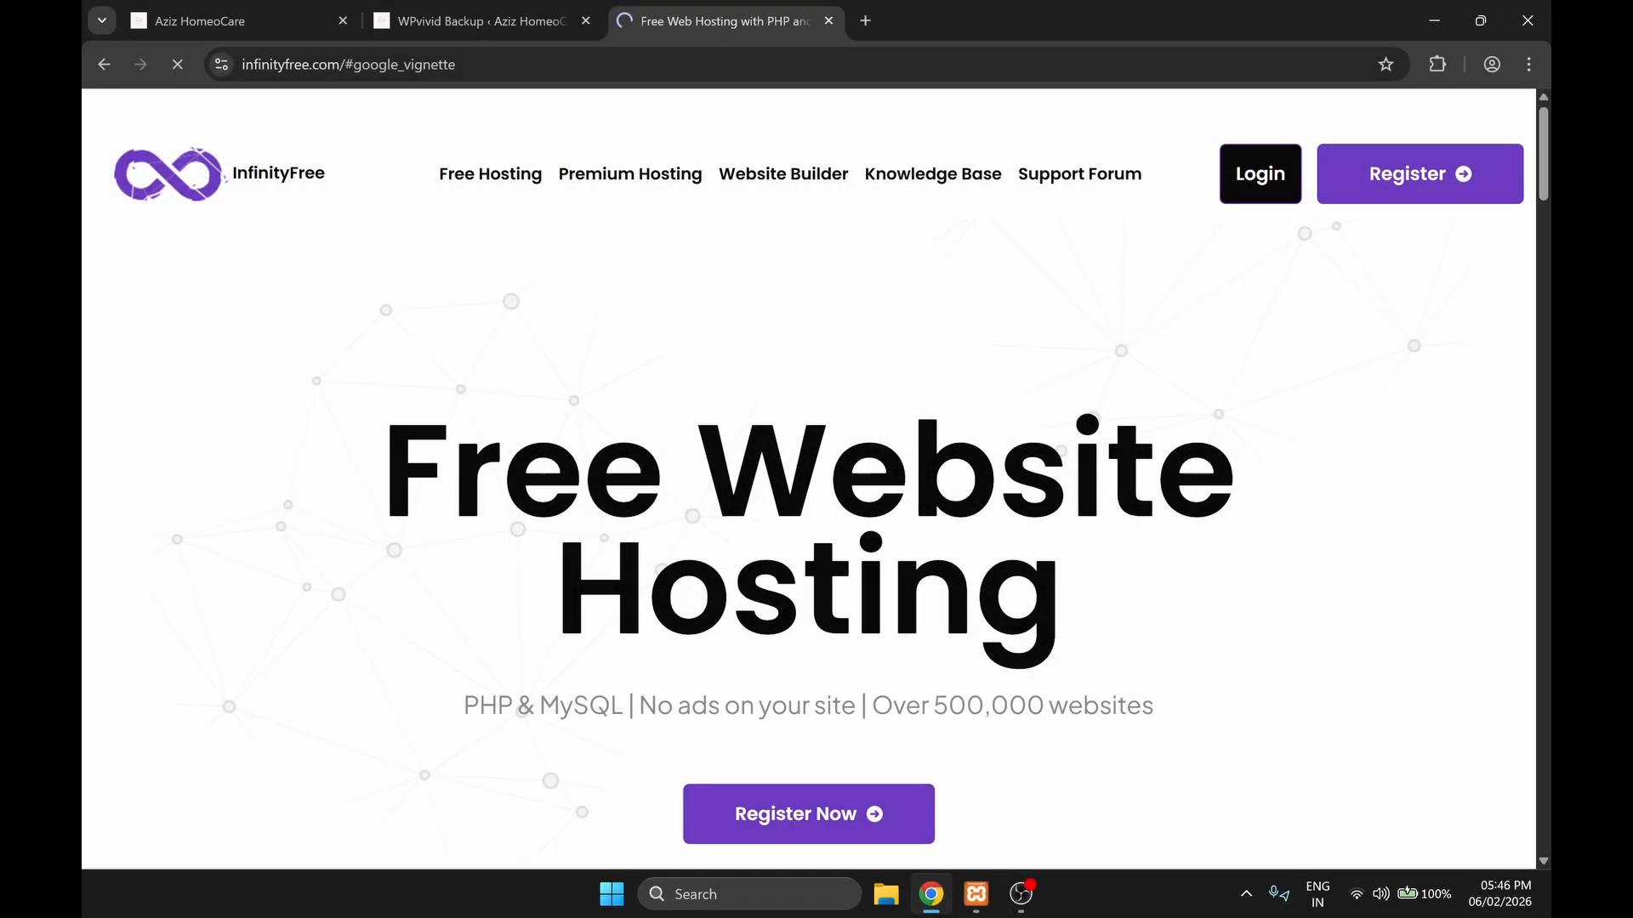
left_click(1260, 173)
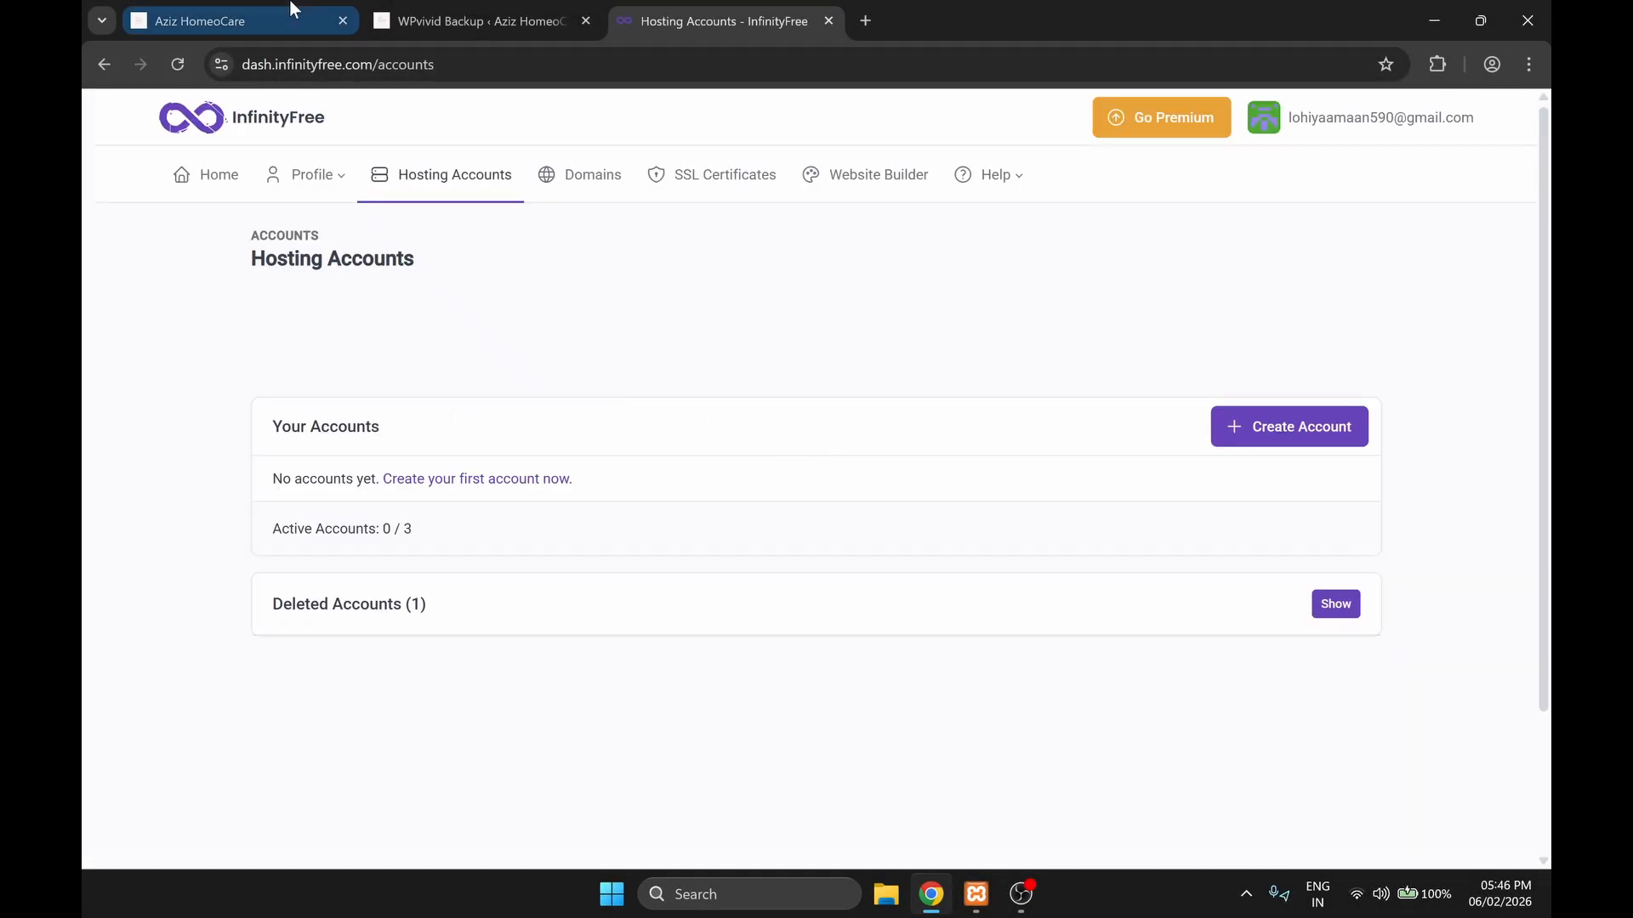
Step: Start creating the first hosting account on the free $0 InfinityFree plan, dismissing the interrupting ad
left_click(483, 480)
scroll(300, 576, "down", 3)
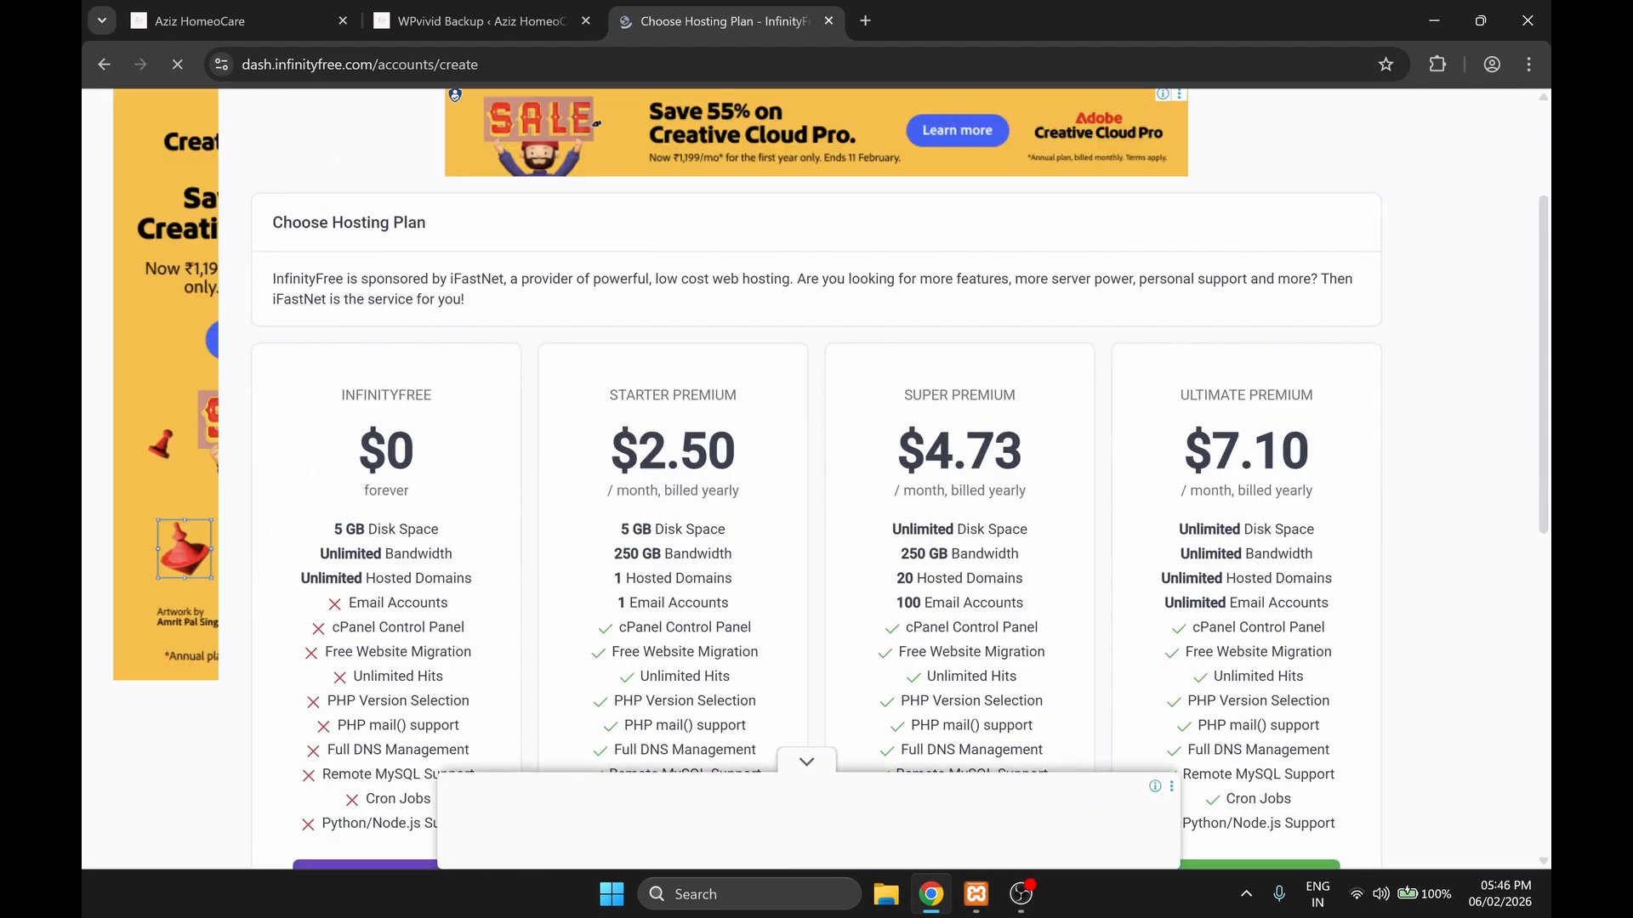
scroll(387, 532, "down", 8)
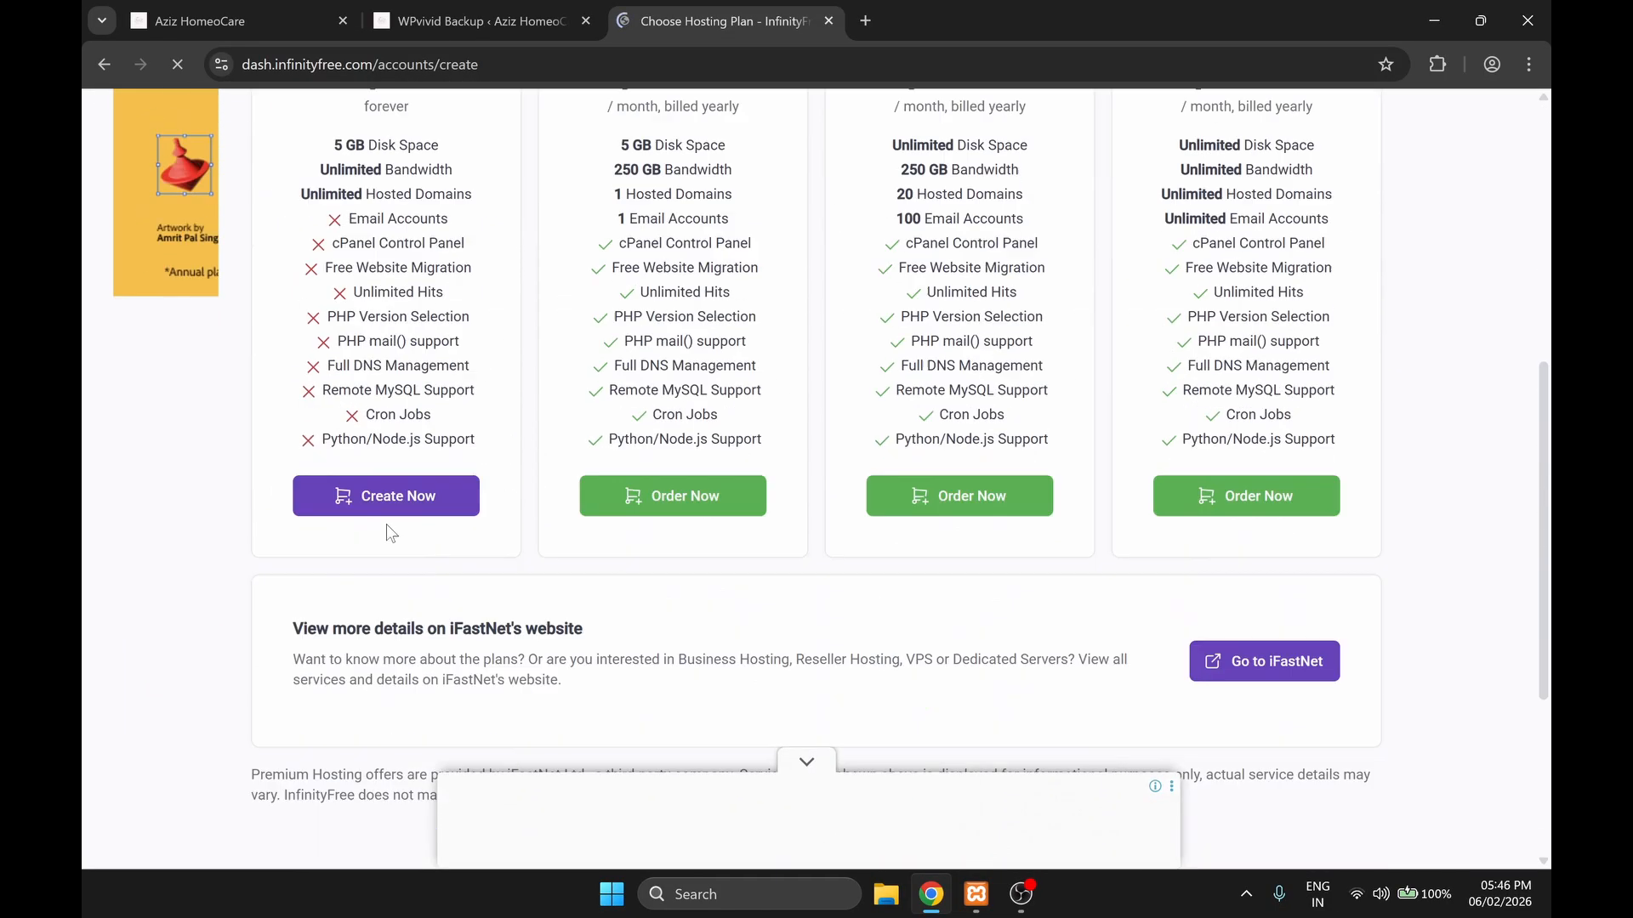
left_click(379, 150)
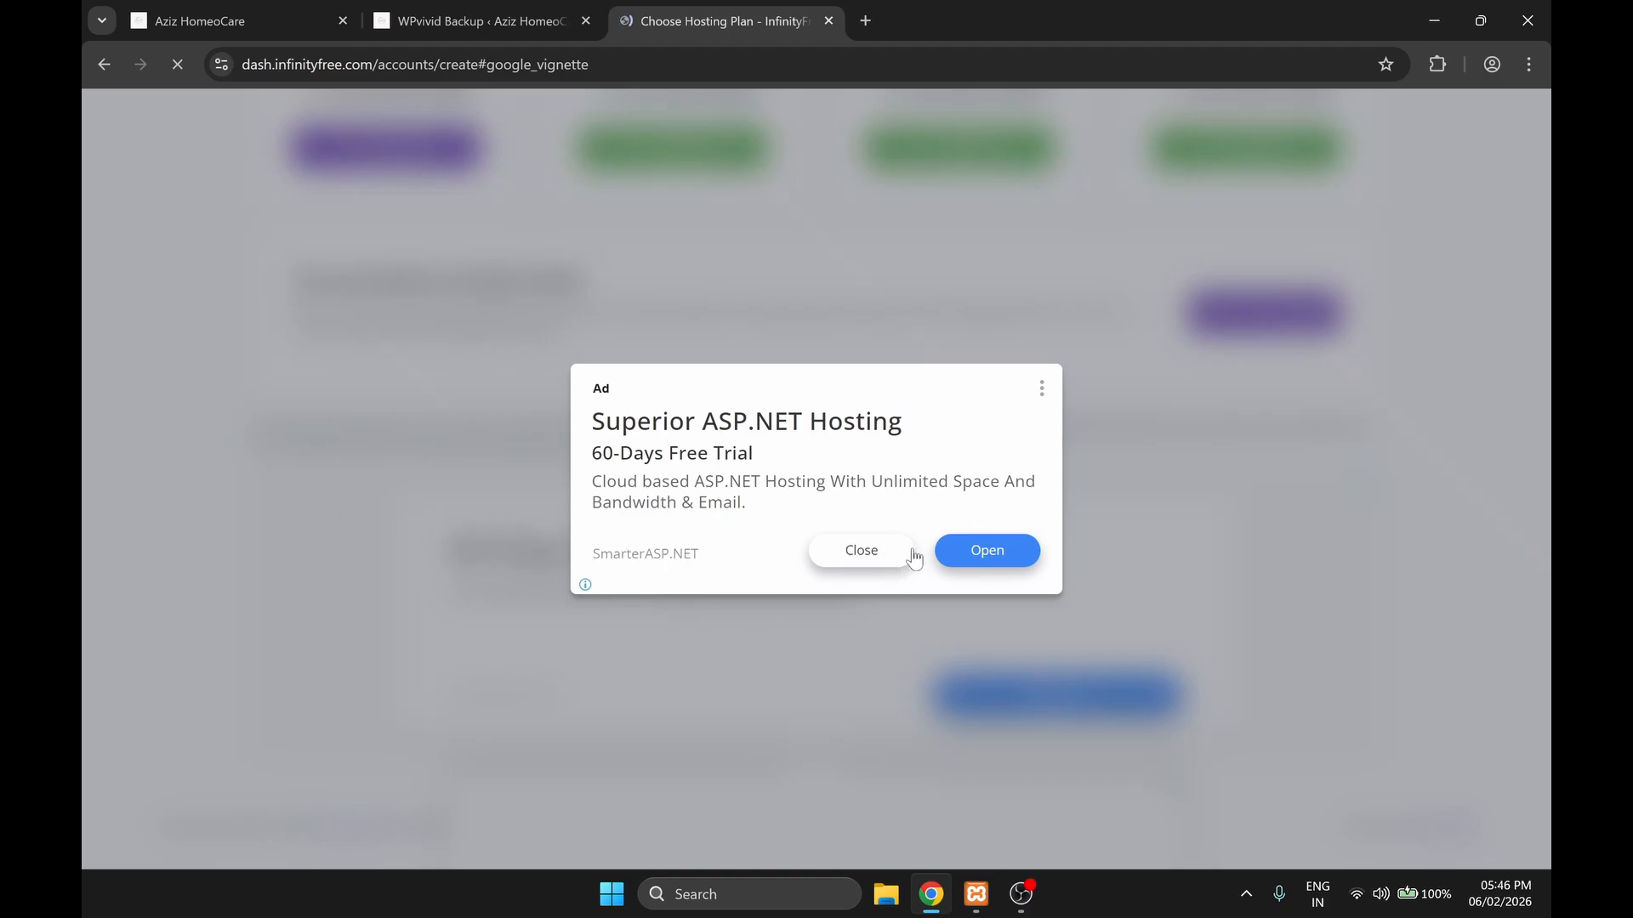
left_click(846, 559)
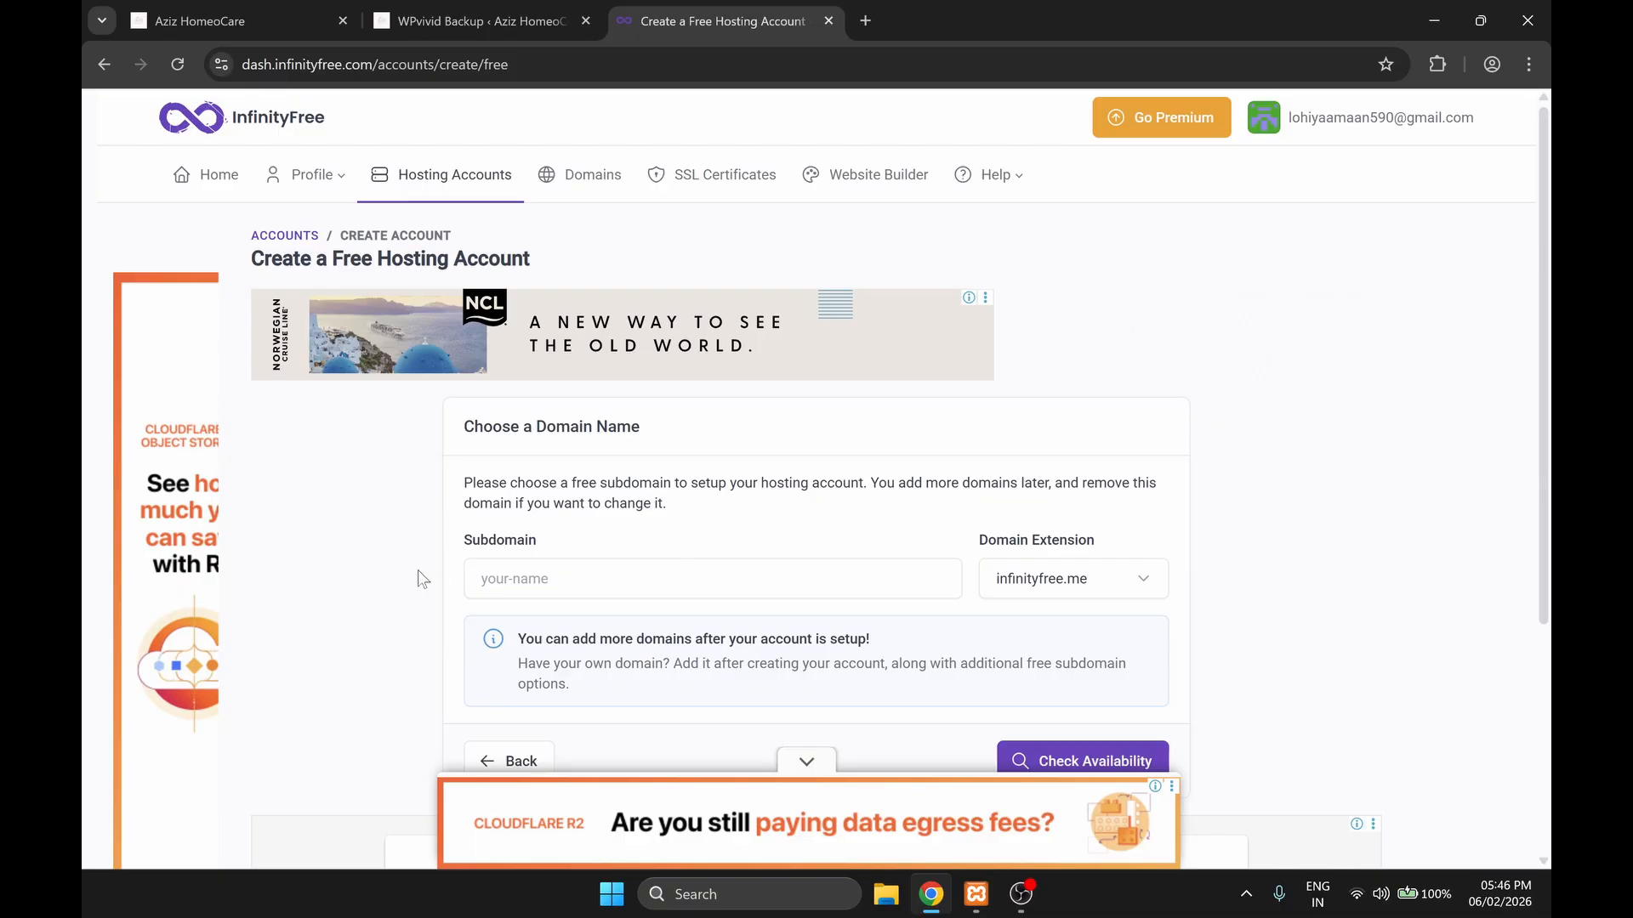
Step: Create the free hosting account for the subdomain azizhomeocare.infinityfree.me with email consent set to I Approve
left_click(482, 579)
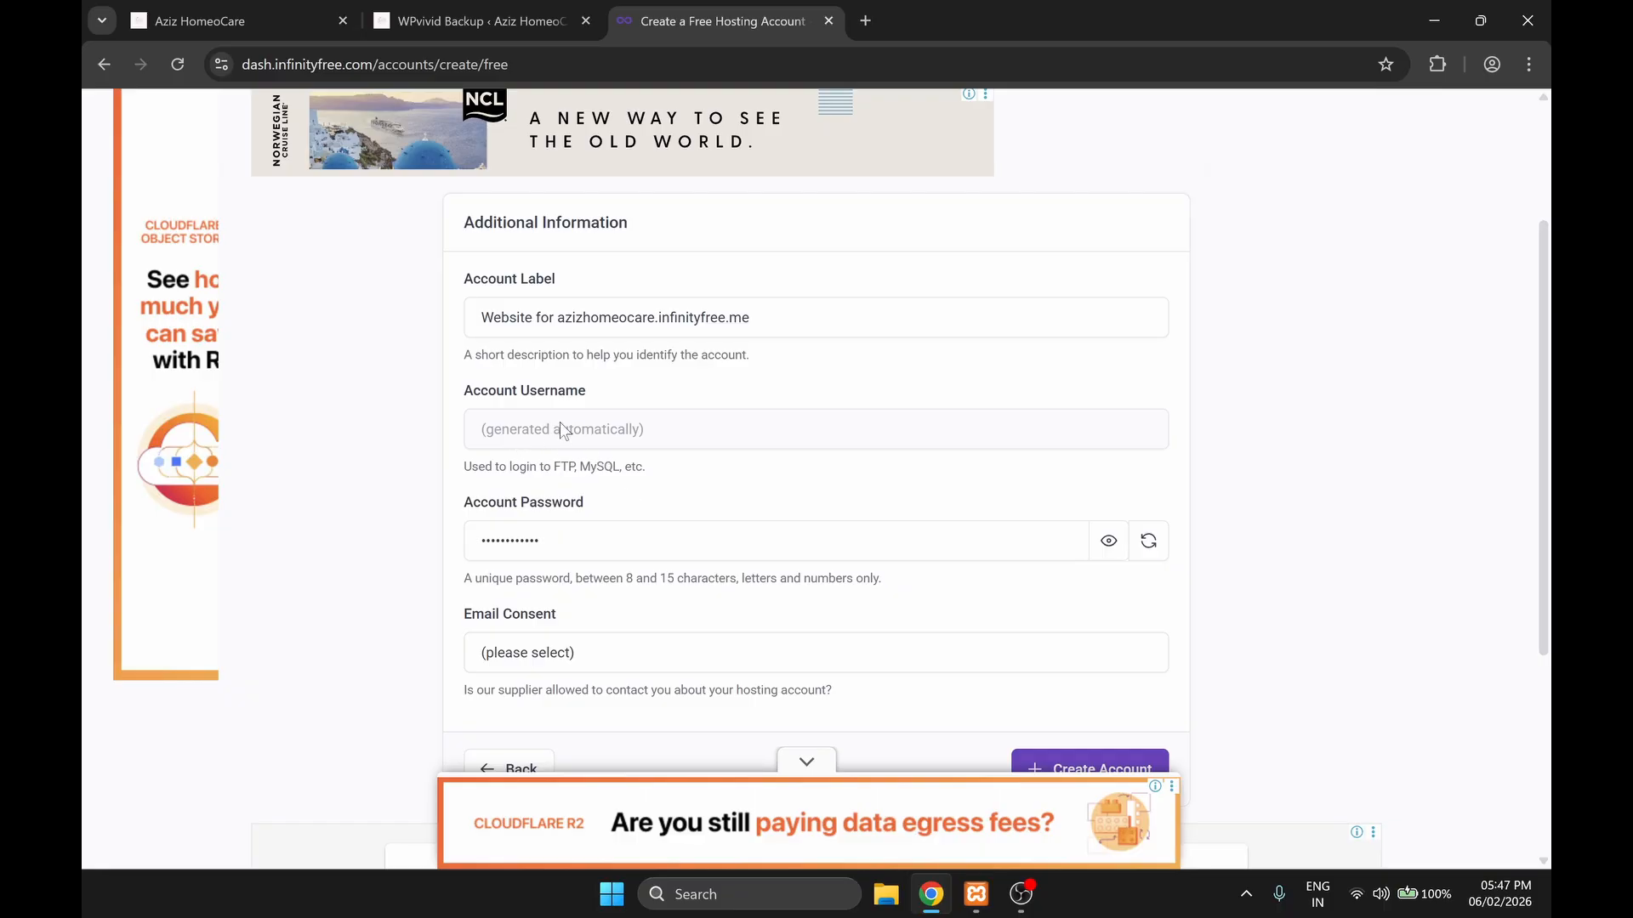
left_click_drag(751, 318, 425, 333)
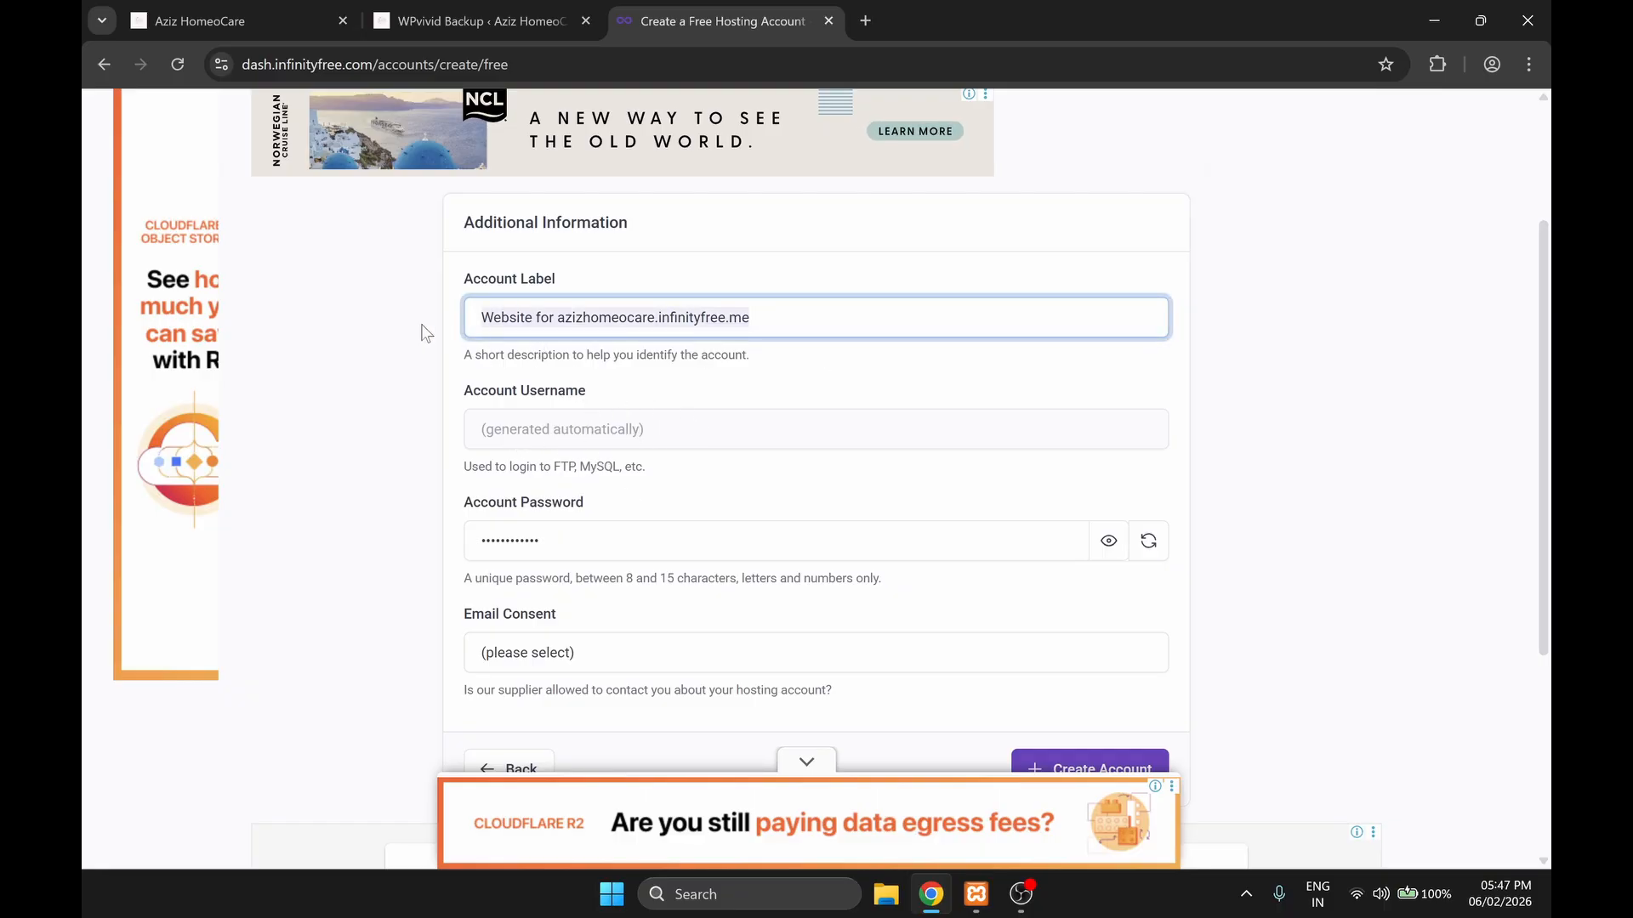
scroll(476, 382, "down", 2)
left_click(534, 453)
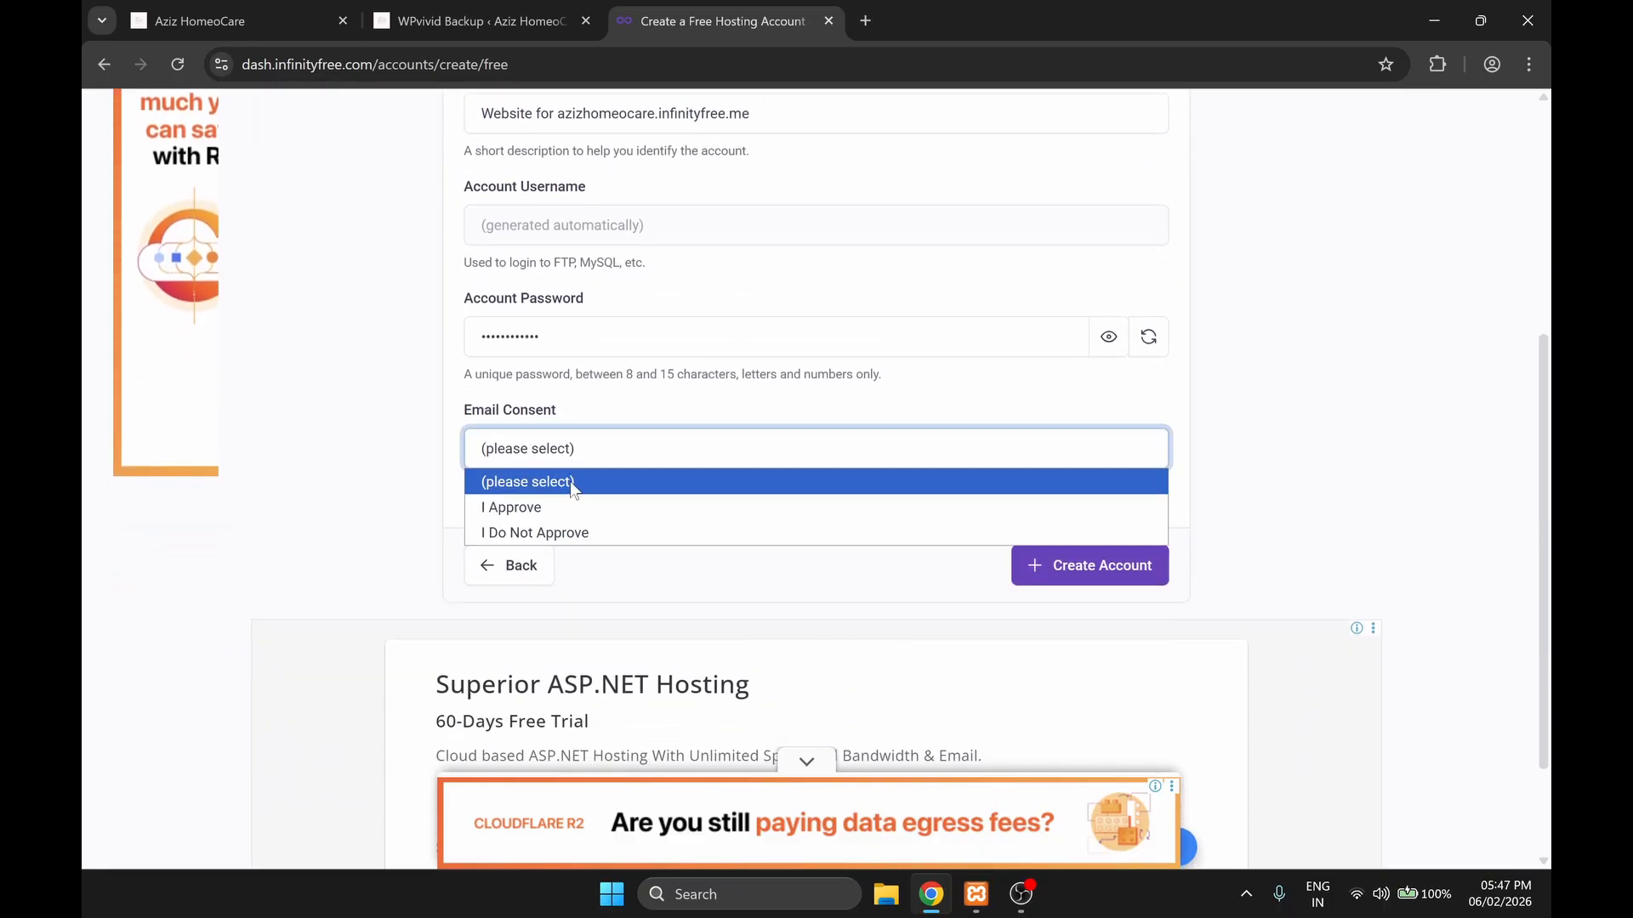
left_click(527, 507)
left_click(1024, 578)
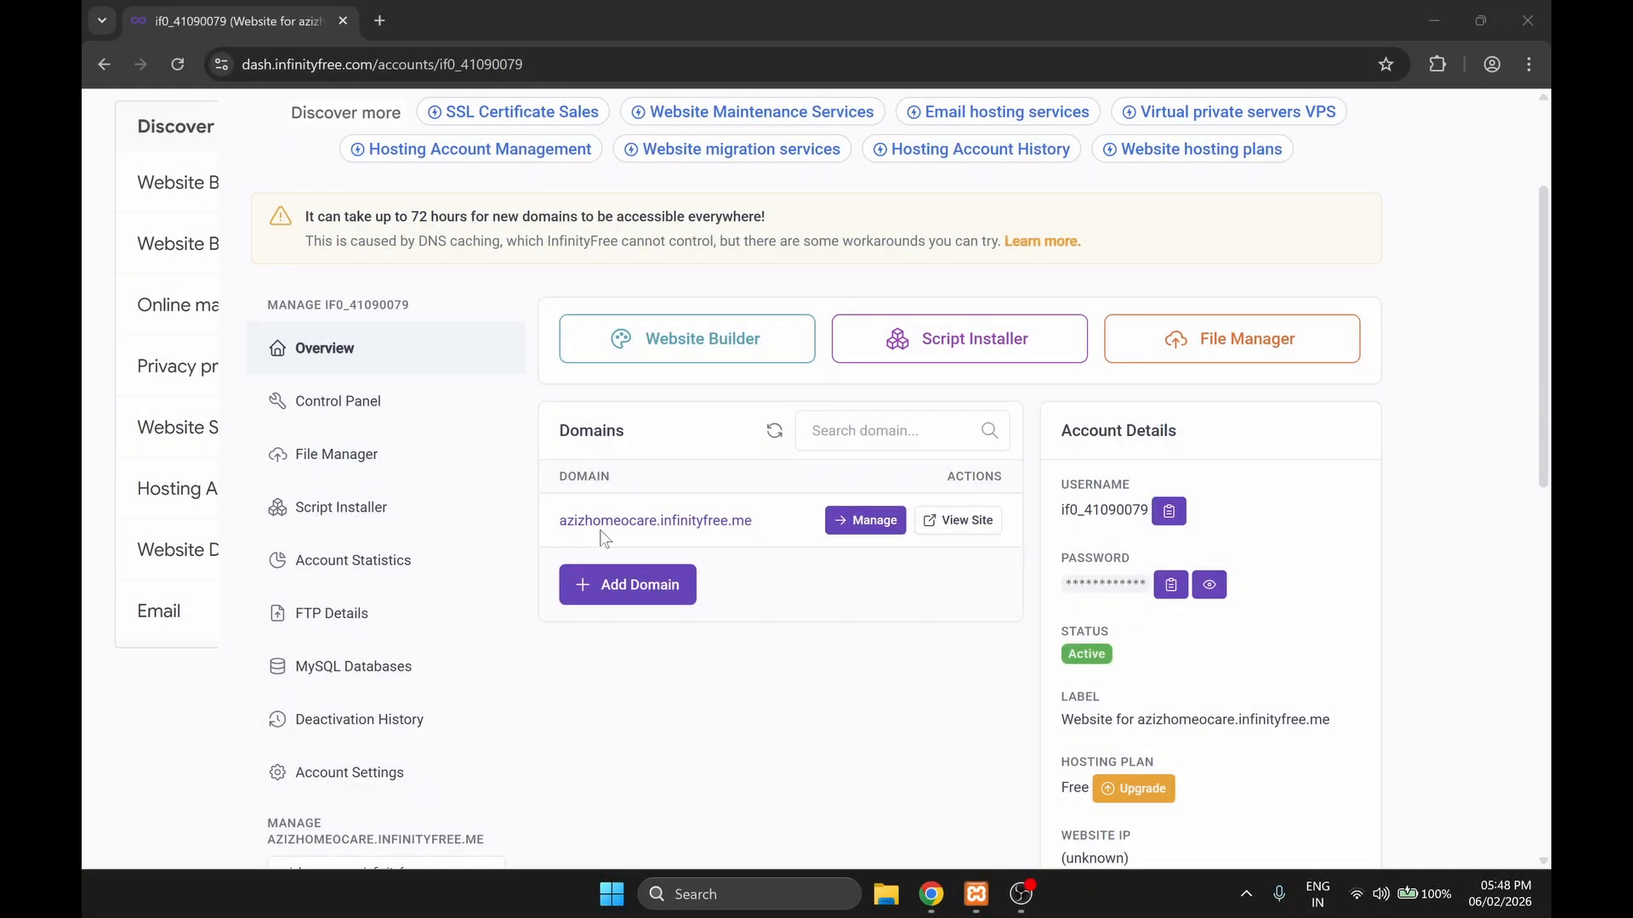
Step: Open the hosting account's control panel and launch the WordPress installation form in the Softaculous Apps Installer
scroll(902, 651, "down", 2)
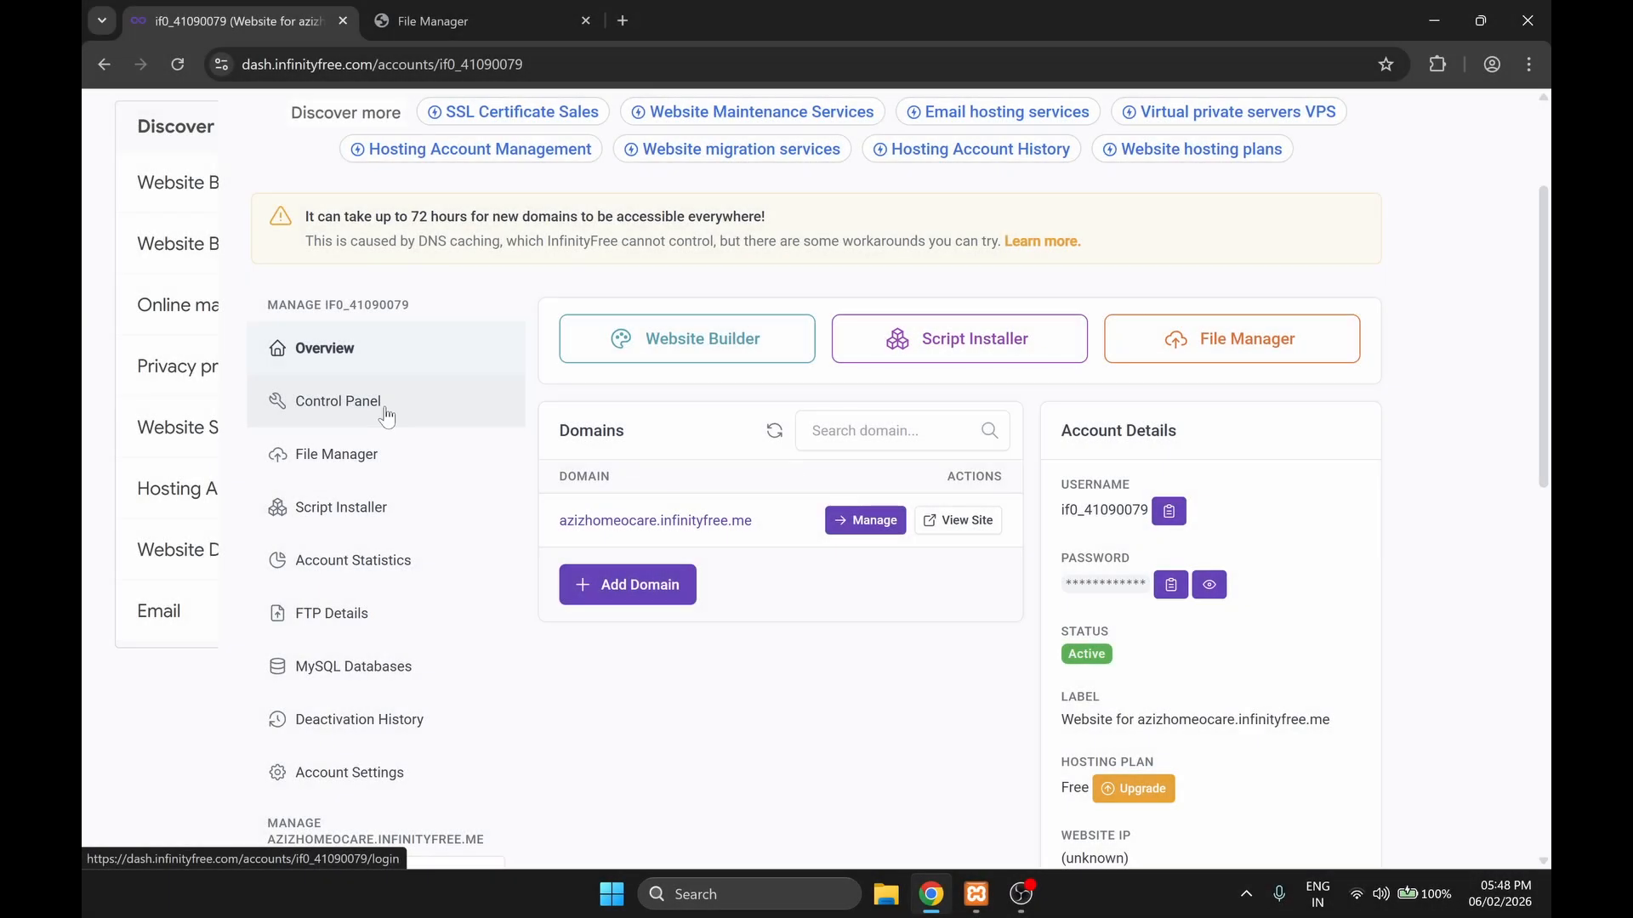
left_click(385, 414)
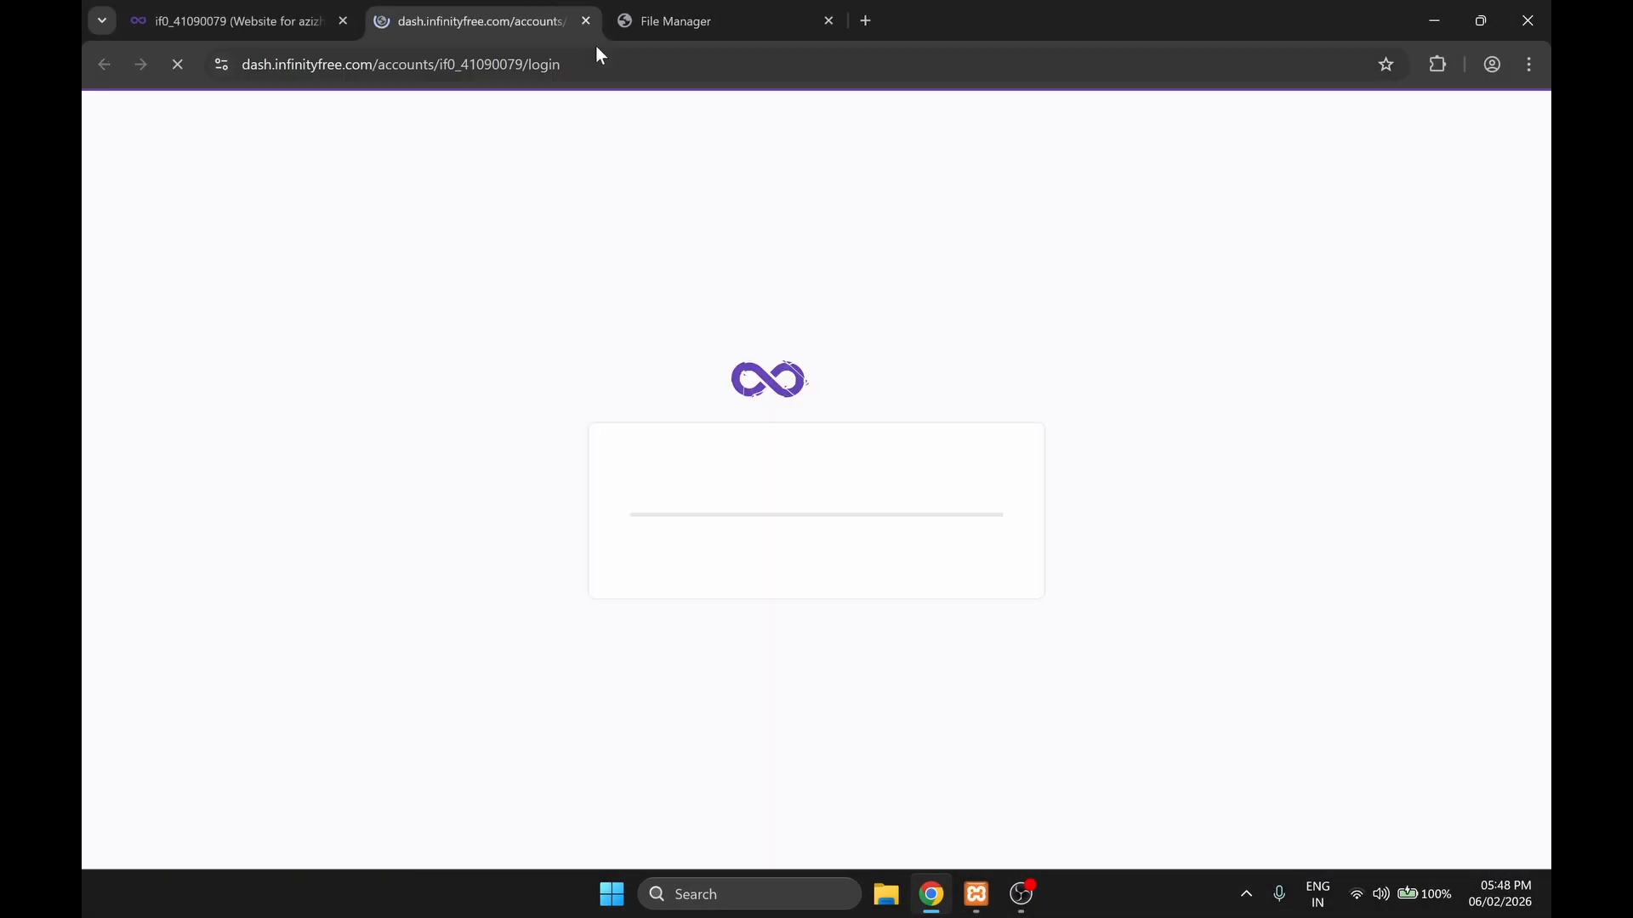
left_click(832, 21)
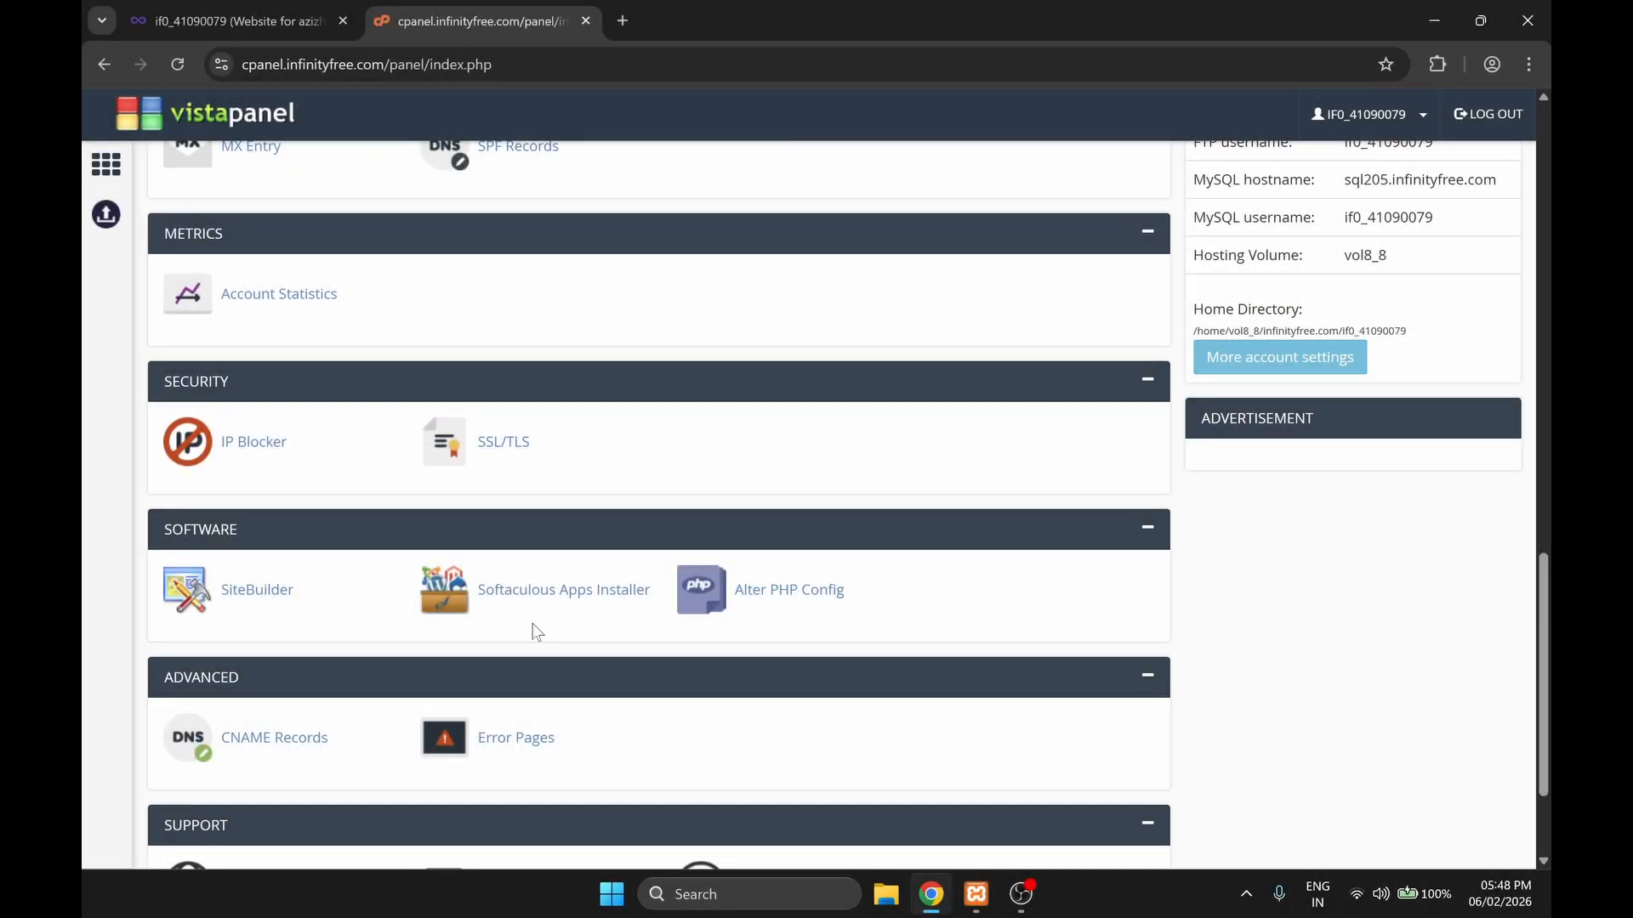
left_click(559, 593)
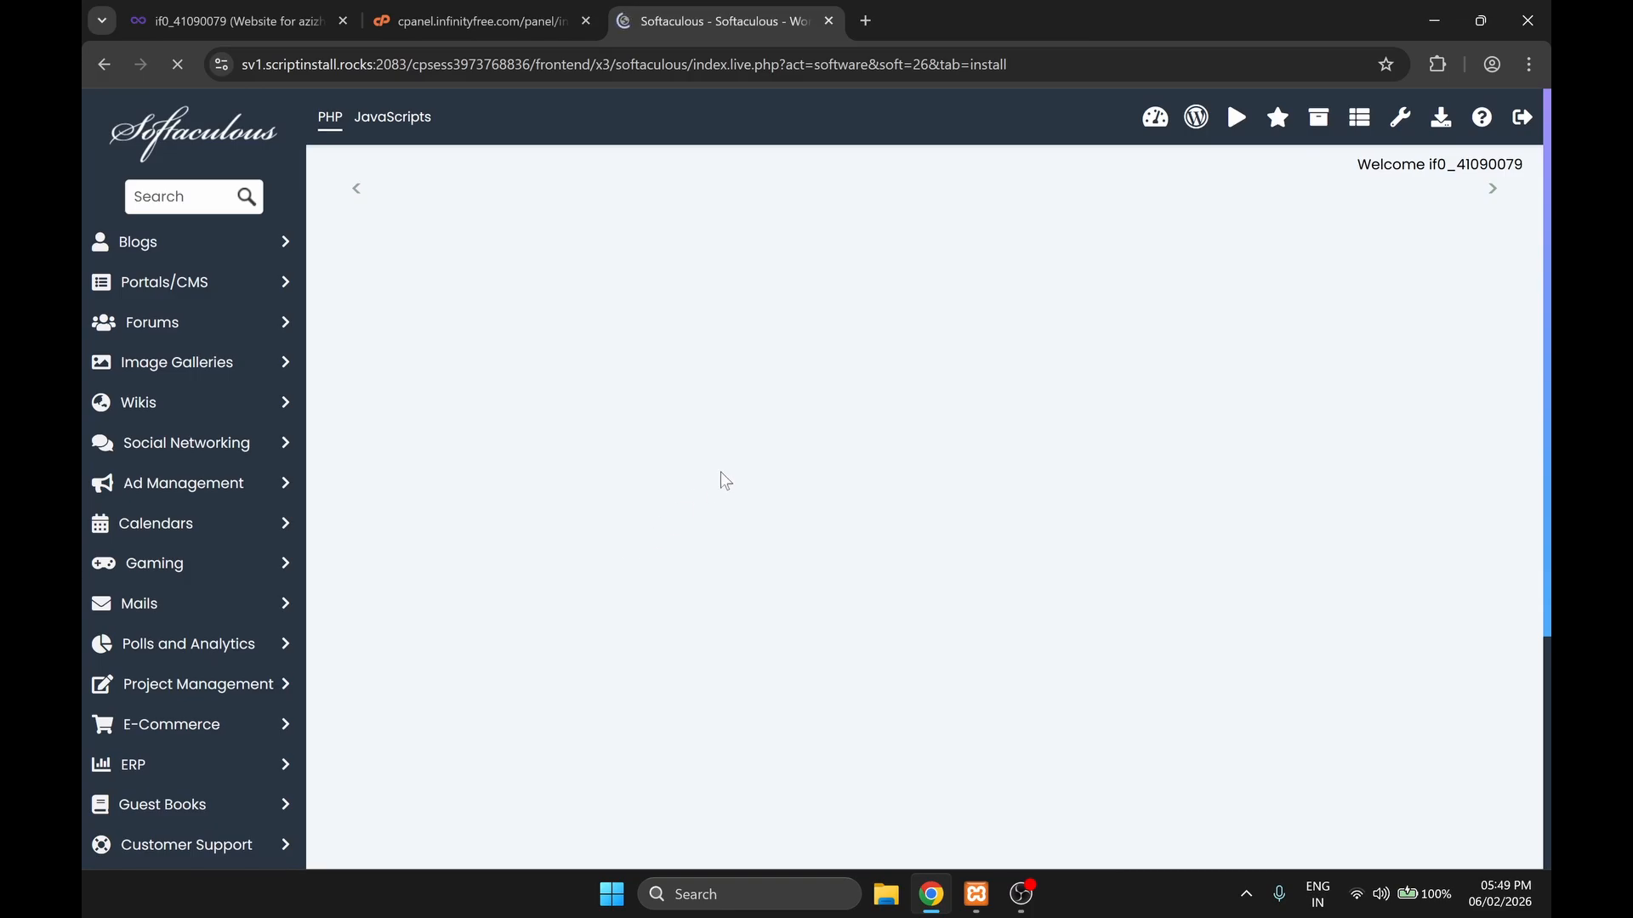
Step: Try to install WordPress 6.9 on azizhomeocare.infinityfree.me with an empty directory and the default site settings
scroll(652, 482, "down", 2)
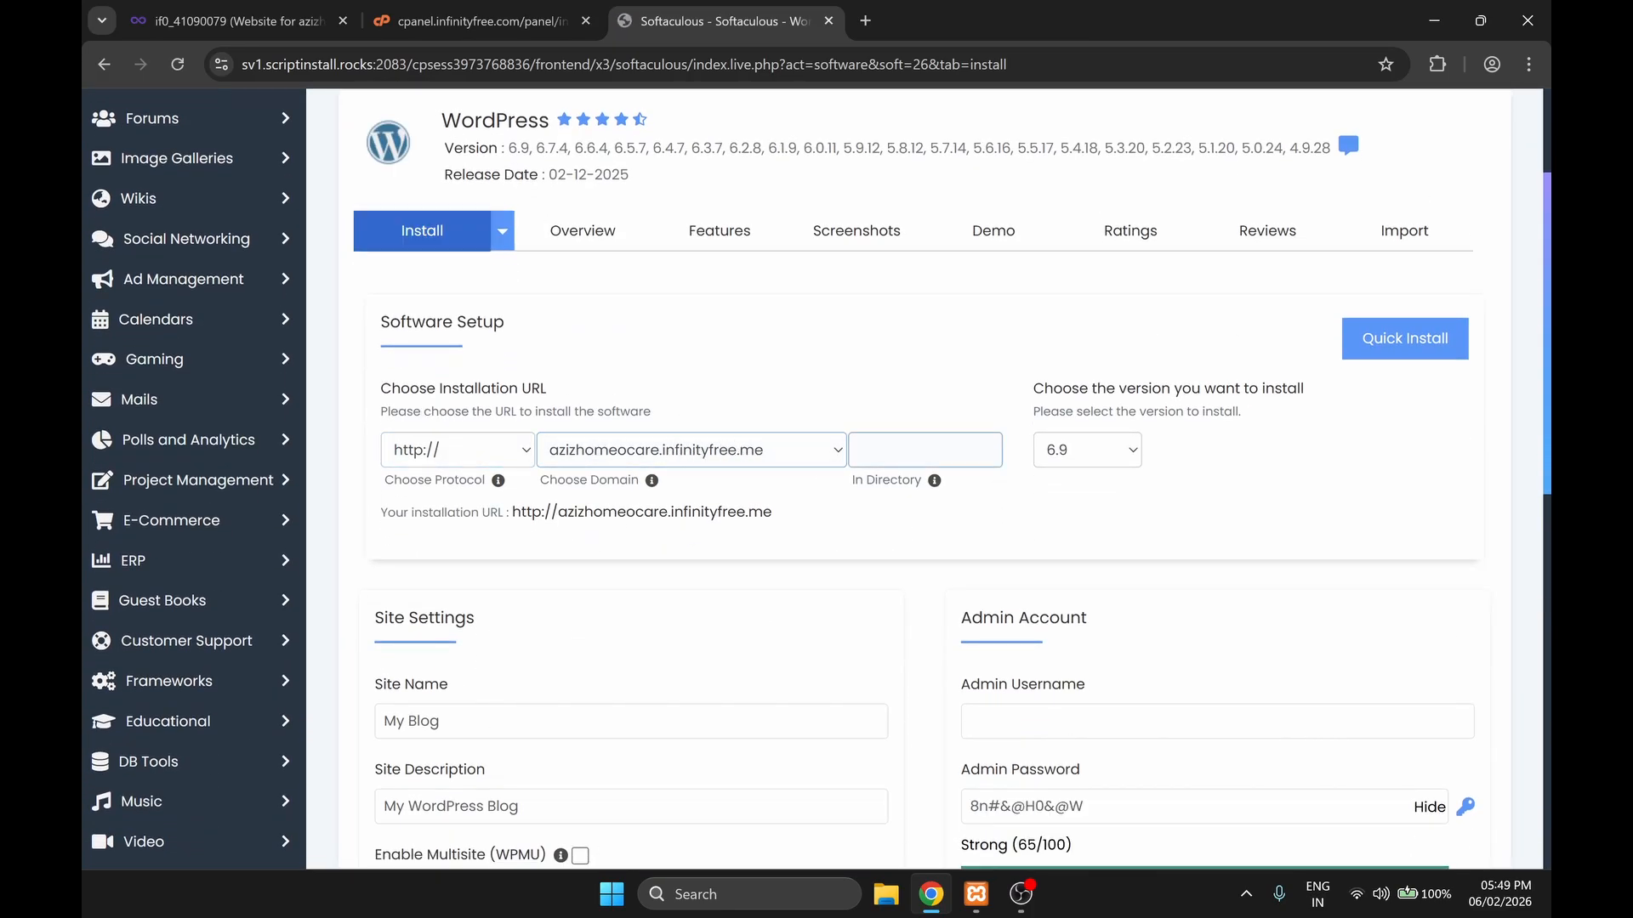
left_click(900, 450)
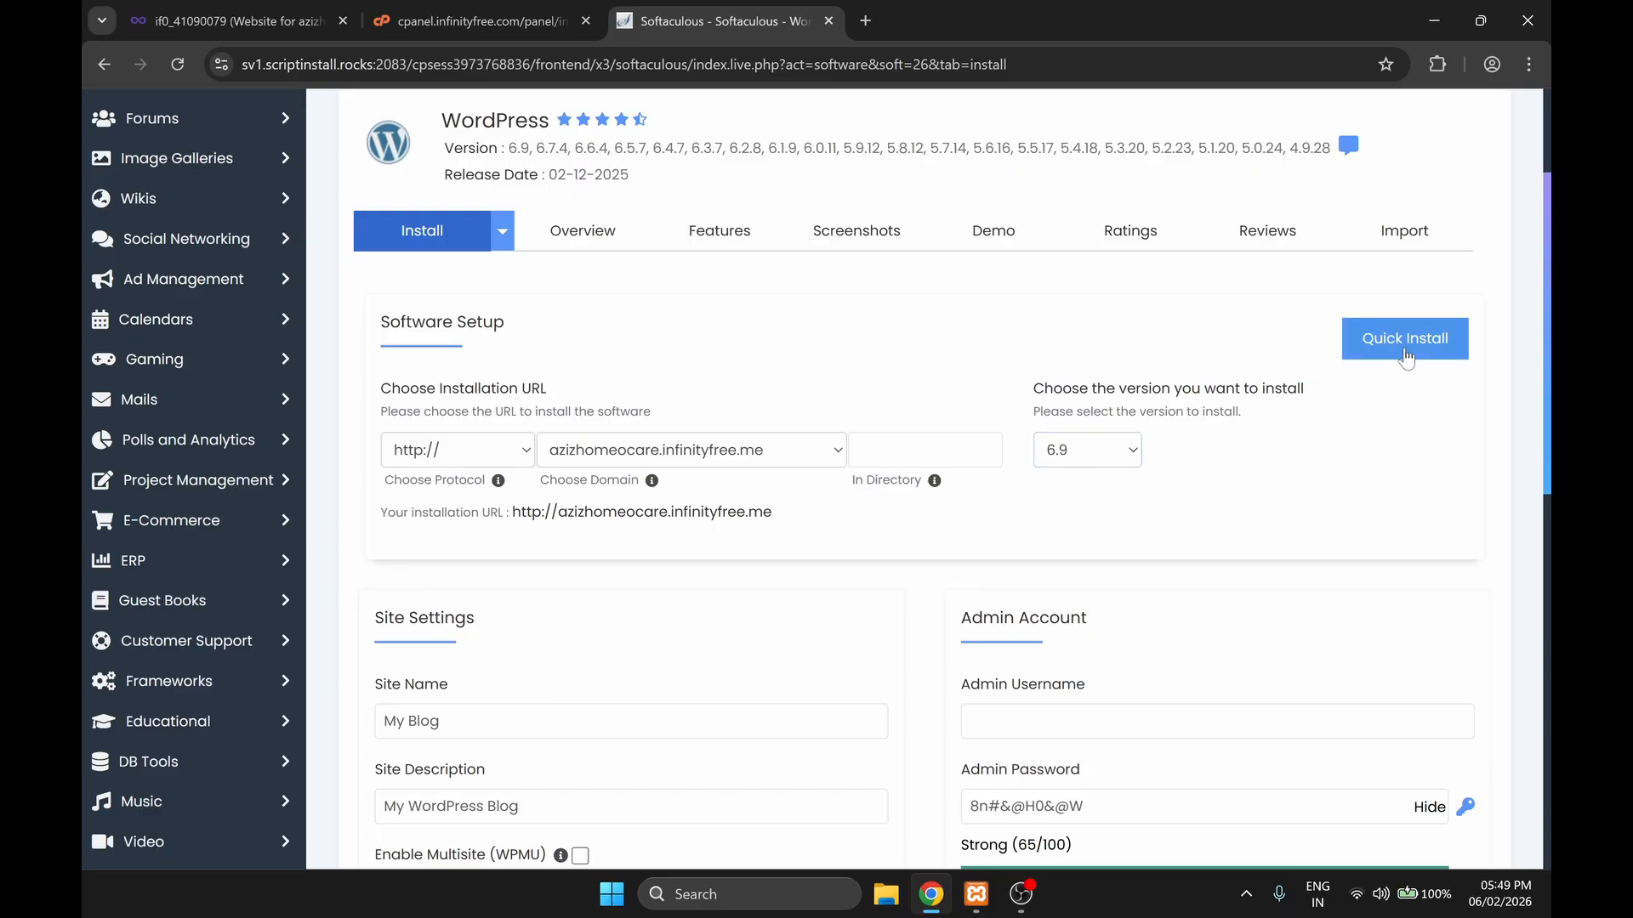
scroll(1155, 558, "down", 6)
scroll(1013, 381, "up", 4)
left_click(1080, 619)
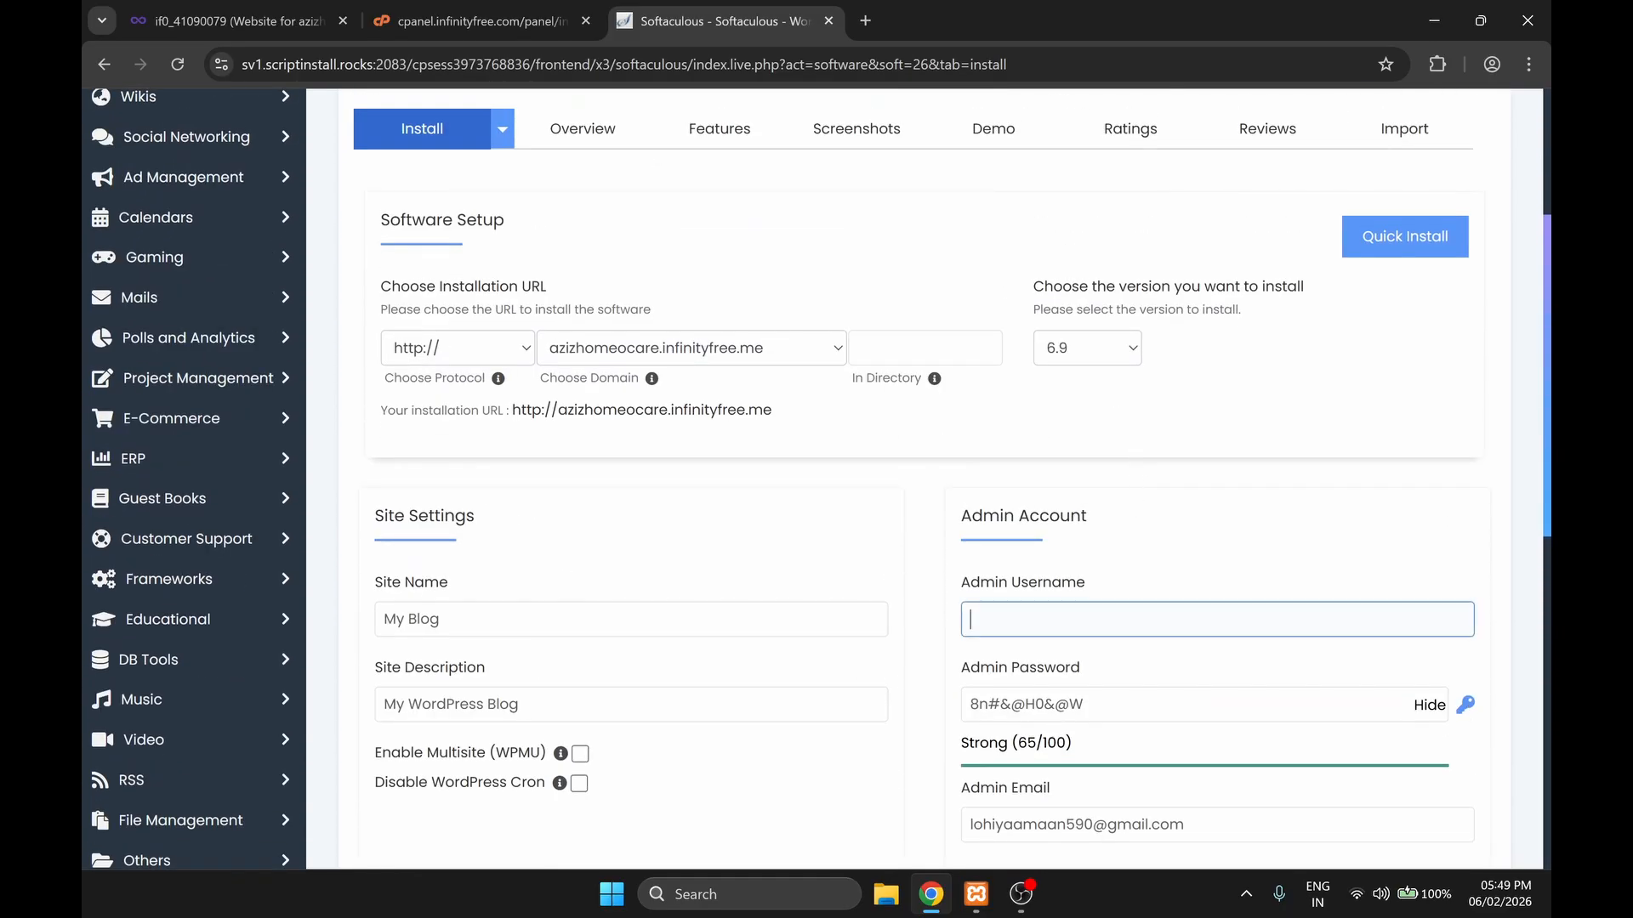
scroll(852, 452, "down", 2)
left_click(1072, 399)
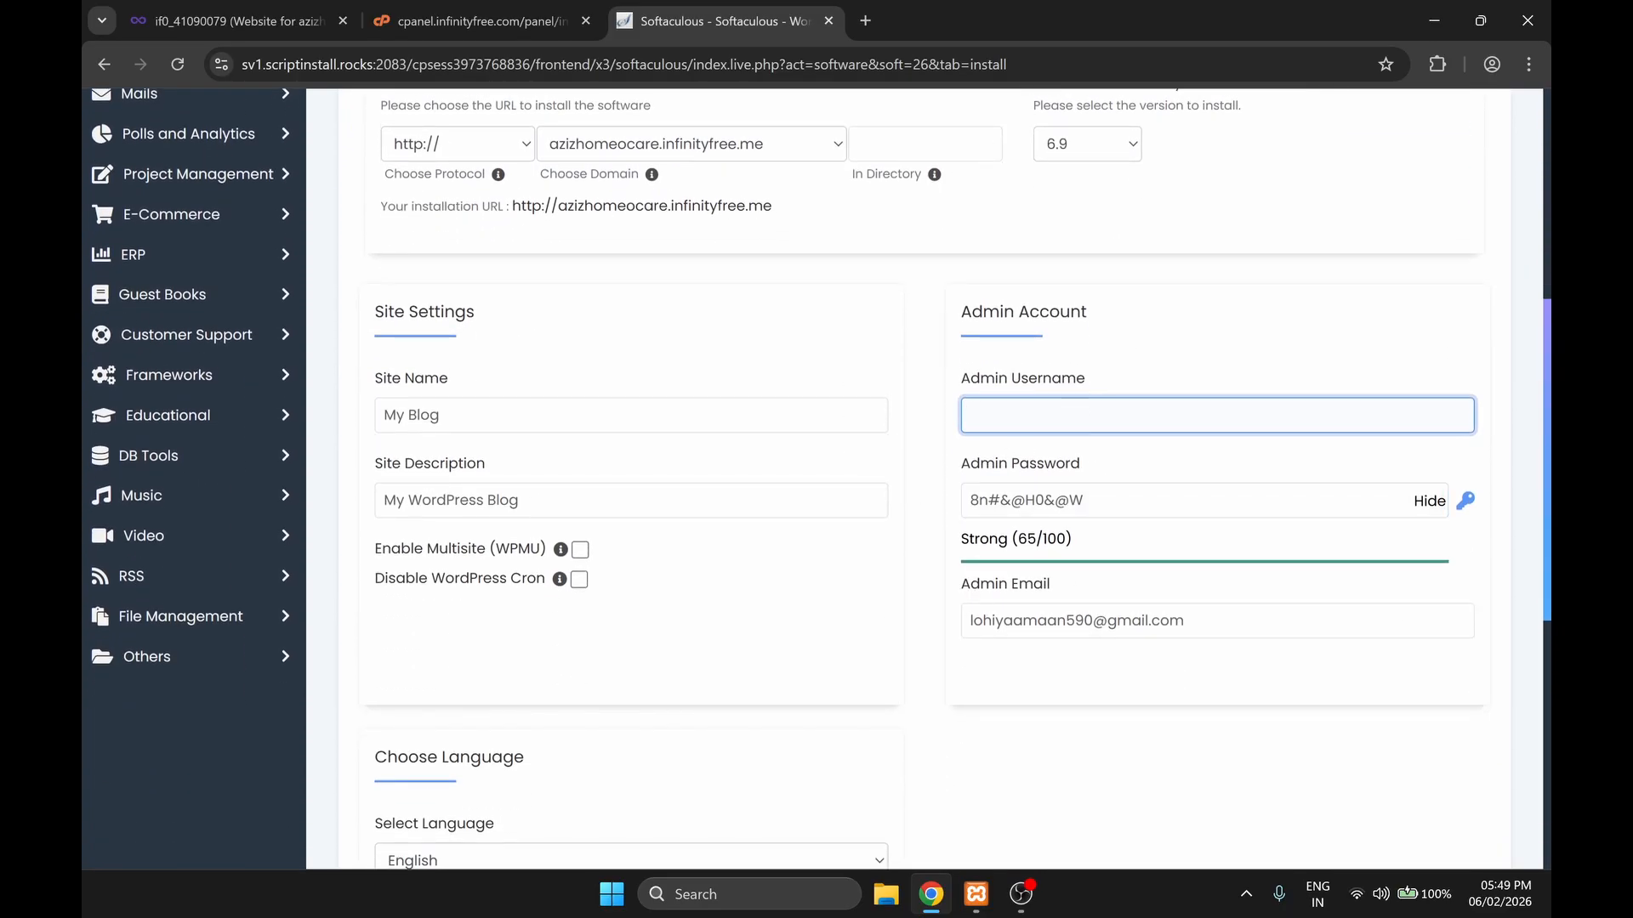
scroll(893, 572, "down", 1)
scroll(933, 543, "down", 1)
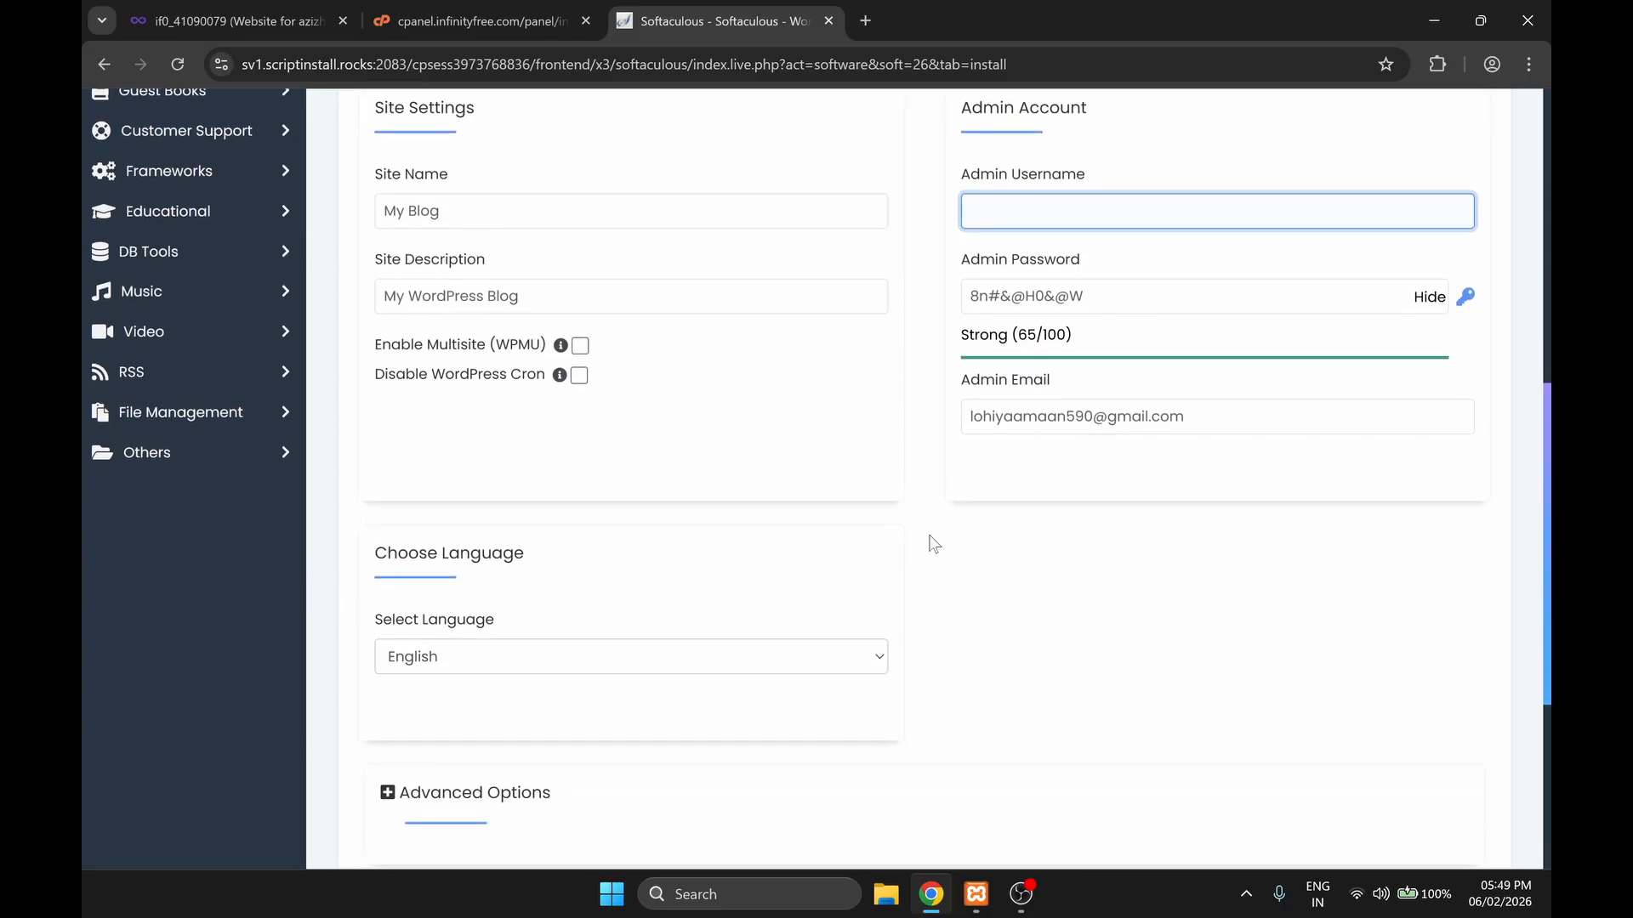
scroll(941, 527, "down", 4)
left_click(931, 619)
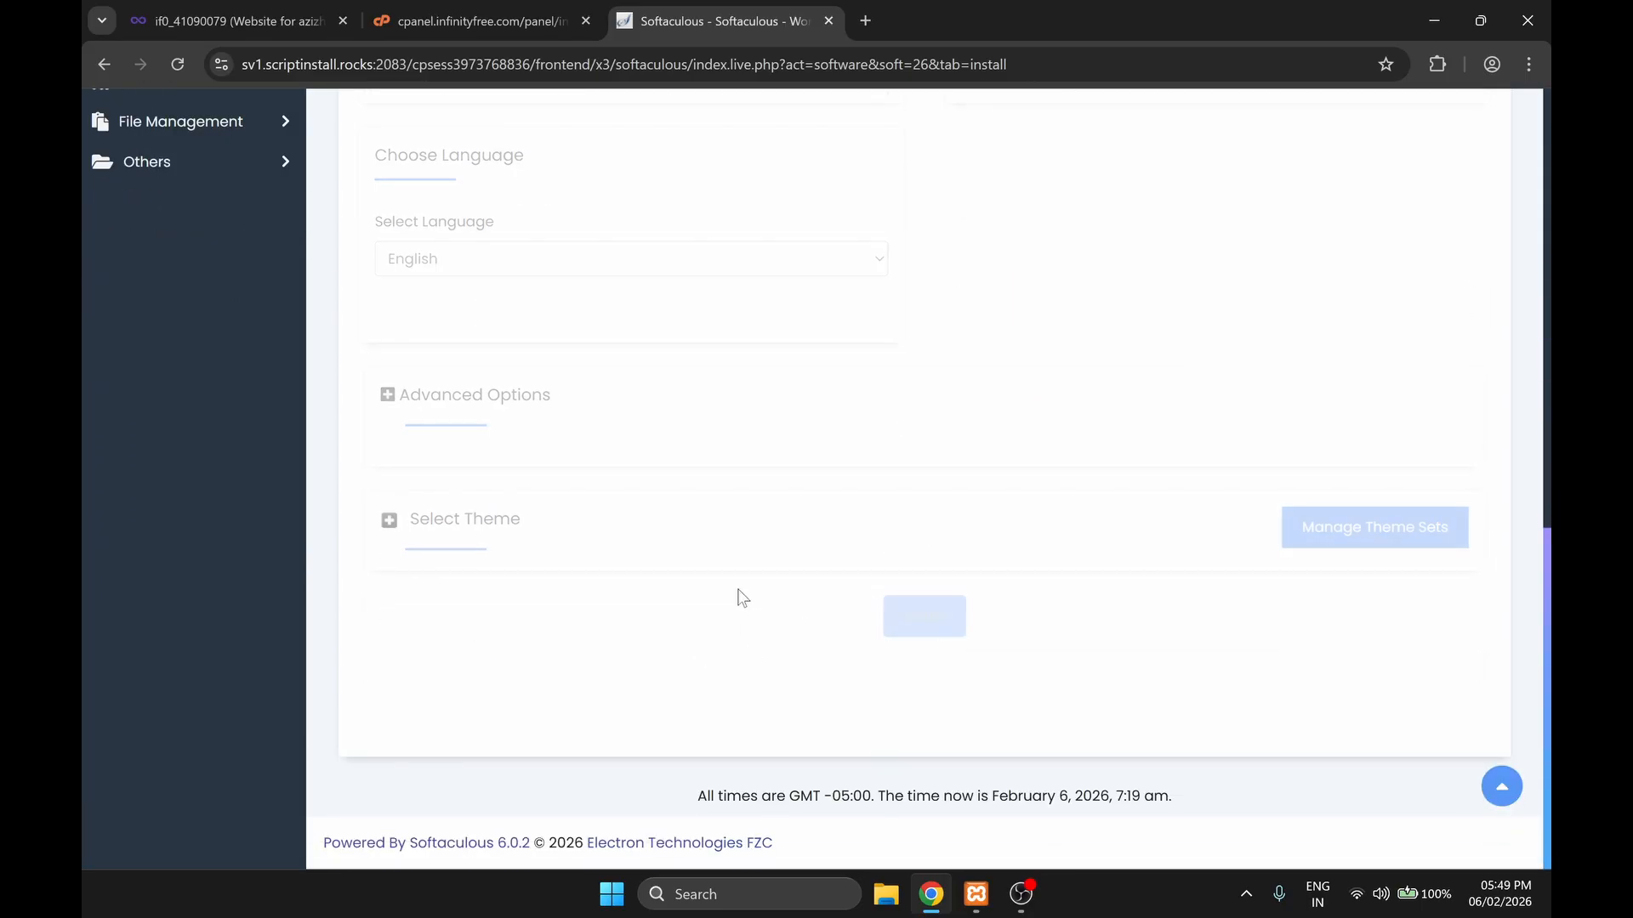
Step: Enter the admin username testing and the admin password, install WordPress, and open the new site's admin dashboard
scroll(742, 597, "up", 2)
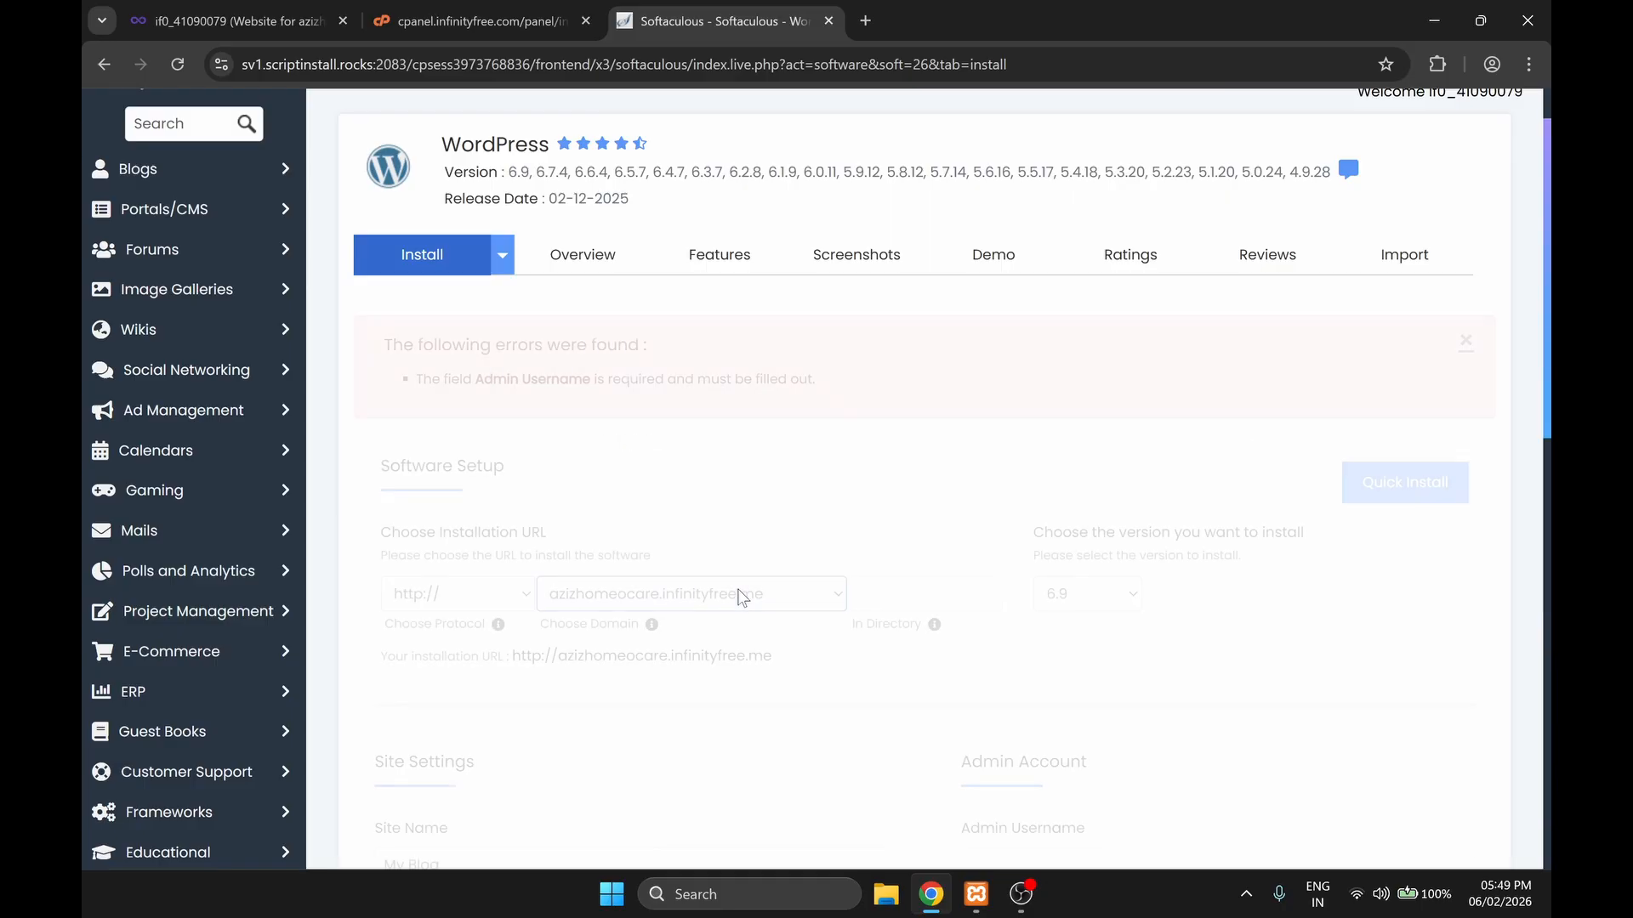
scroll(845, 492, "down", 2)
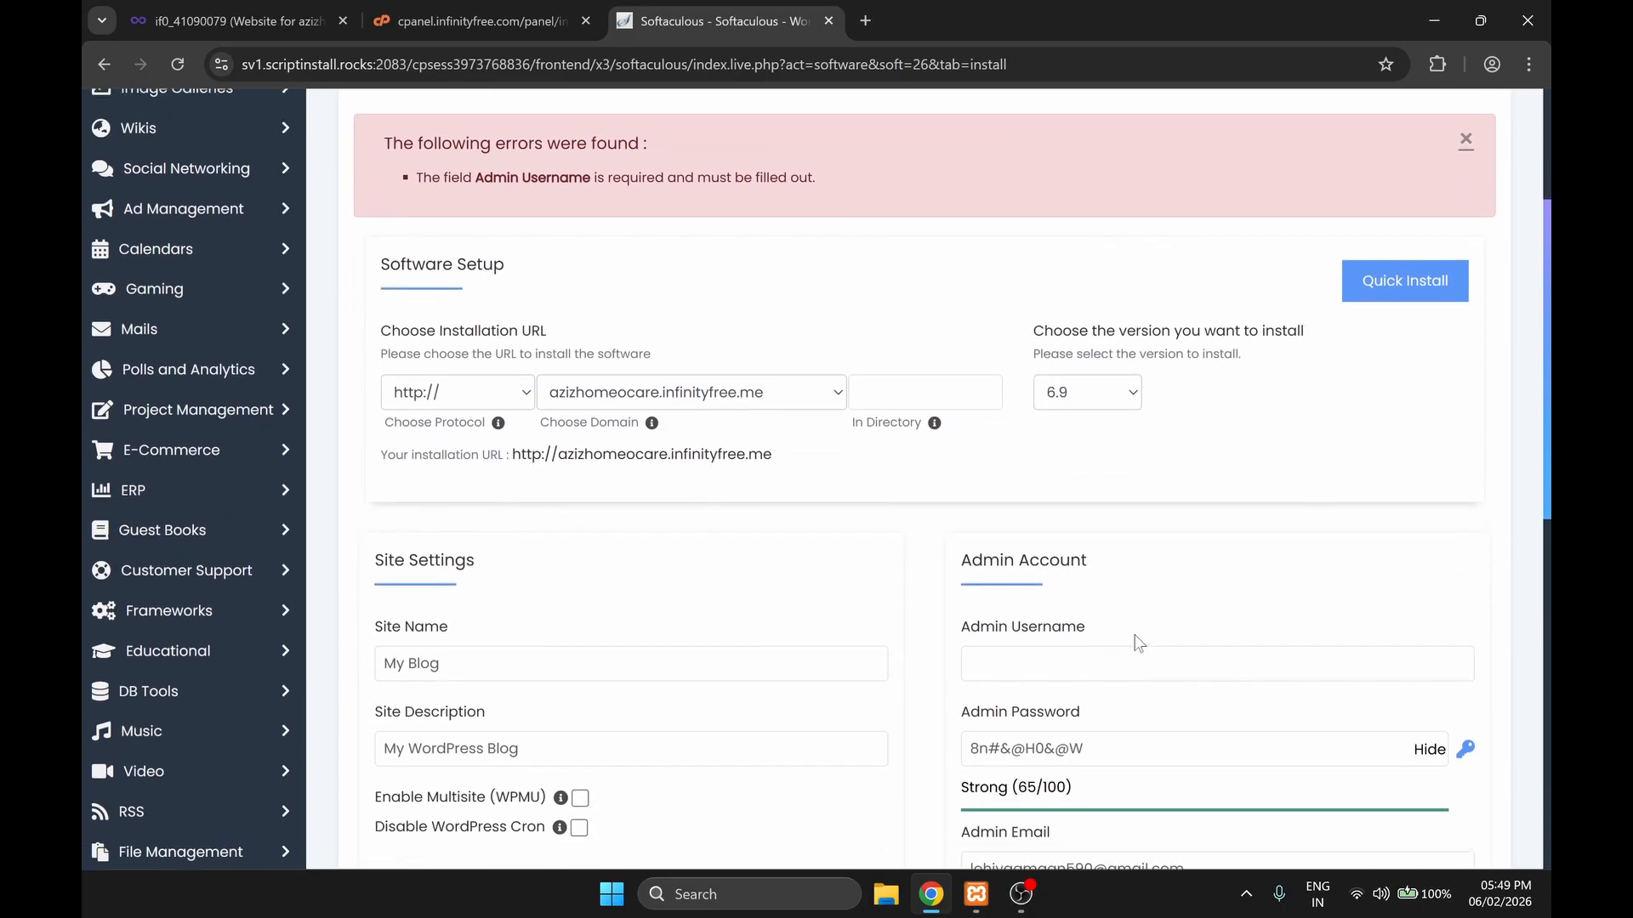
left_click(1140, 662)
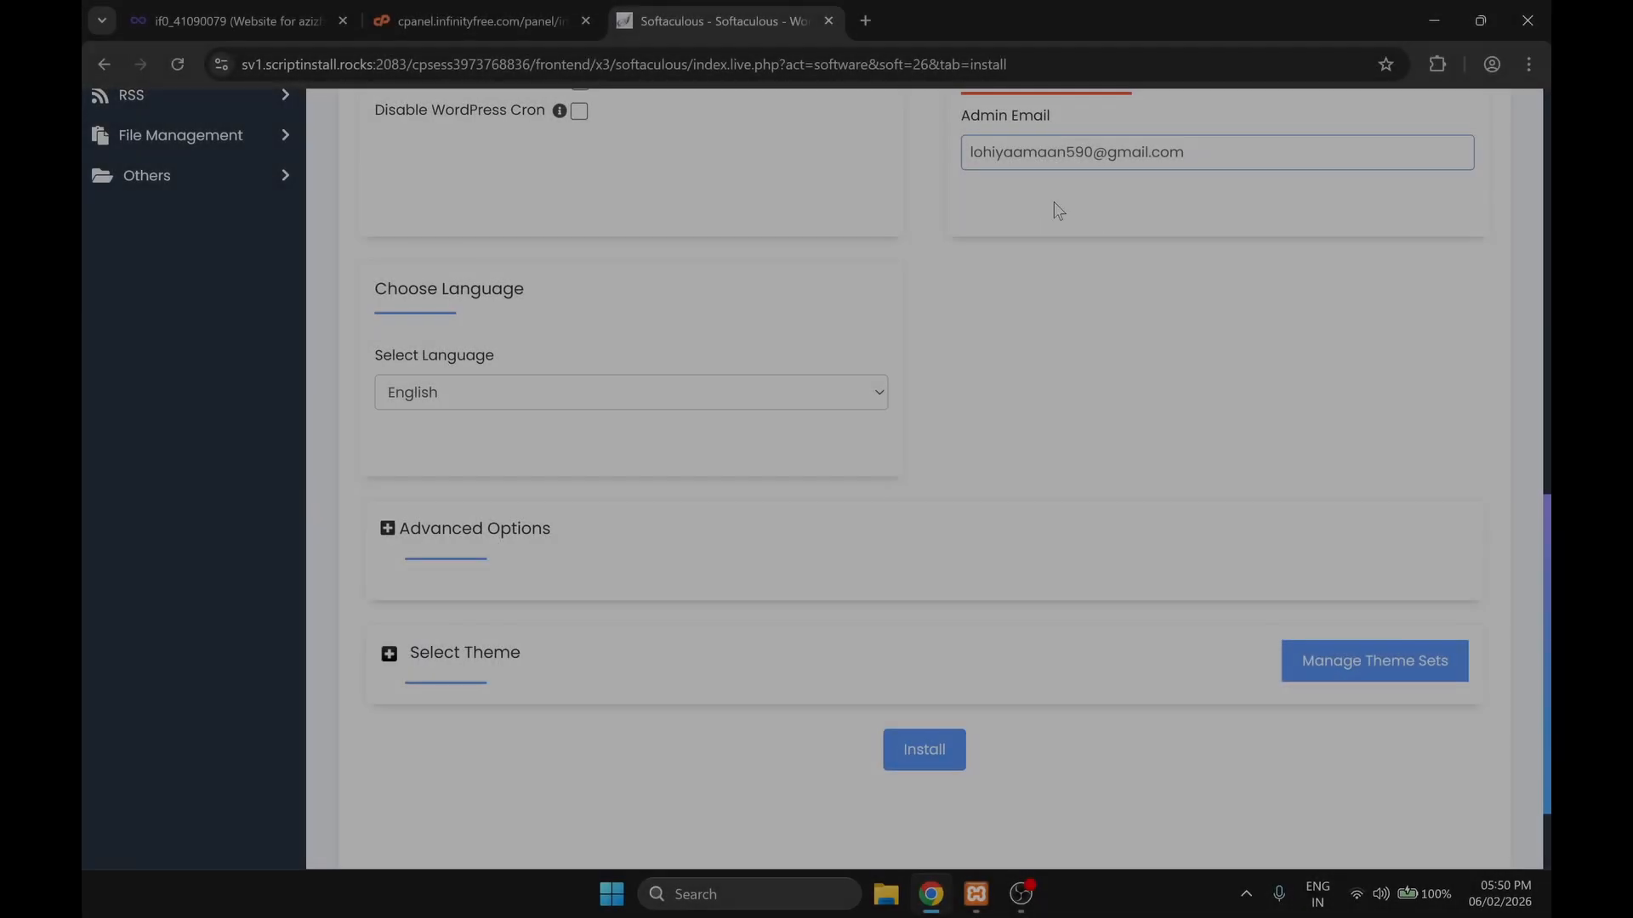
left_click(959, 766)
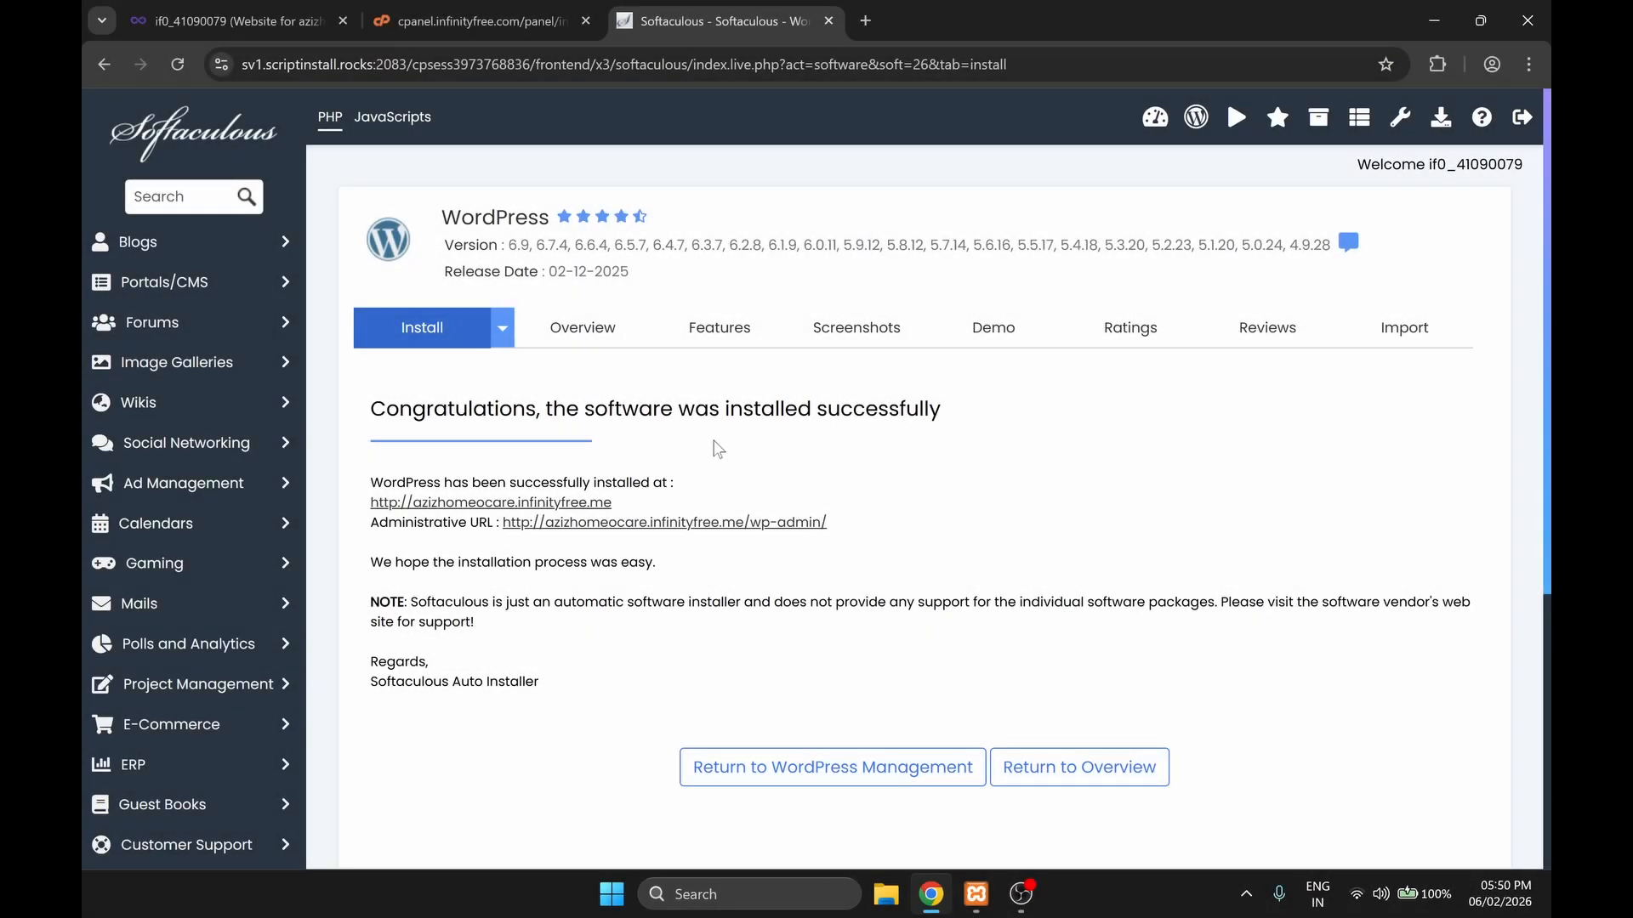
left_click(609, 522)
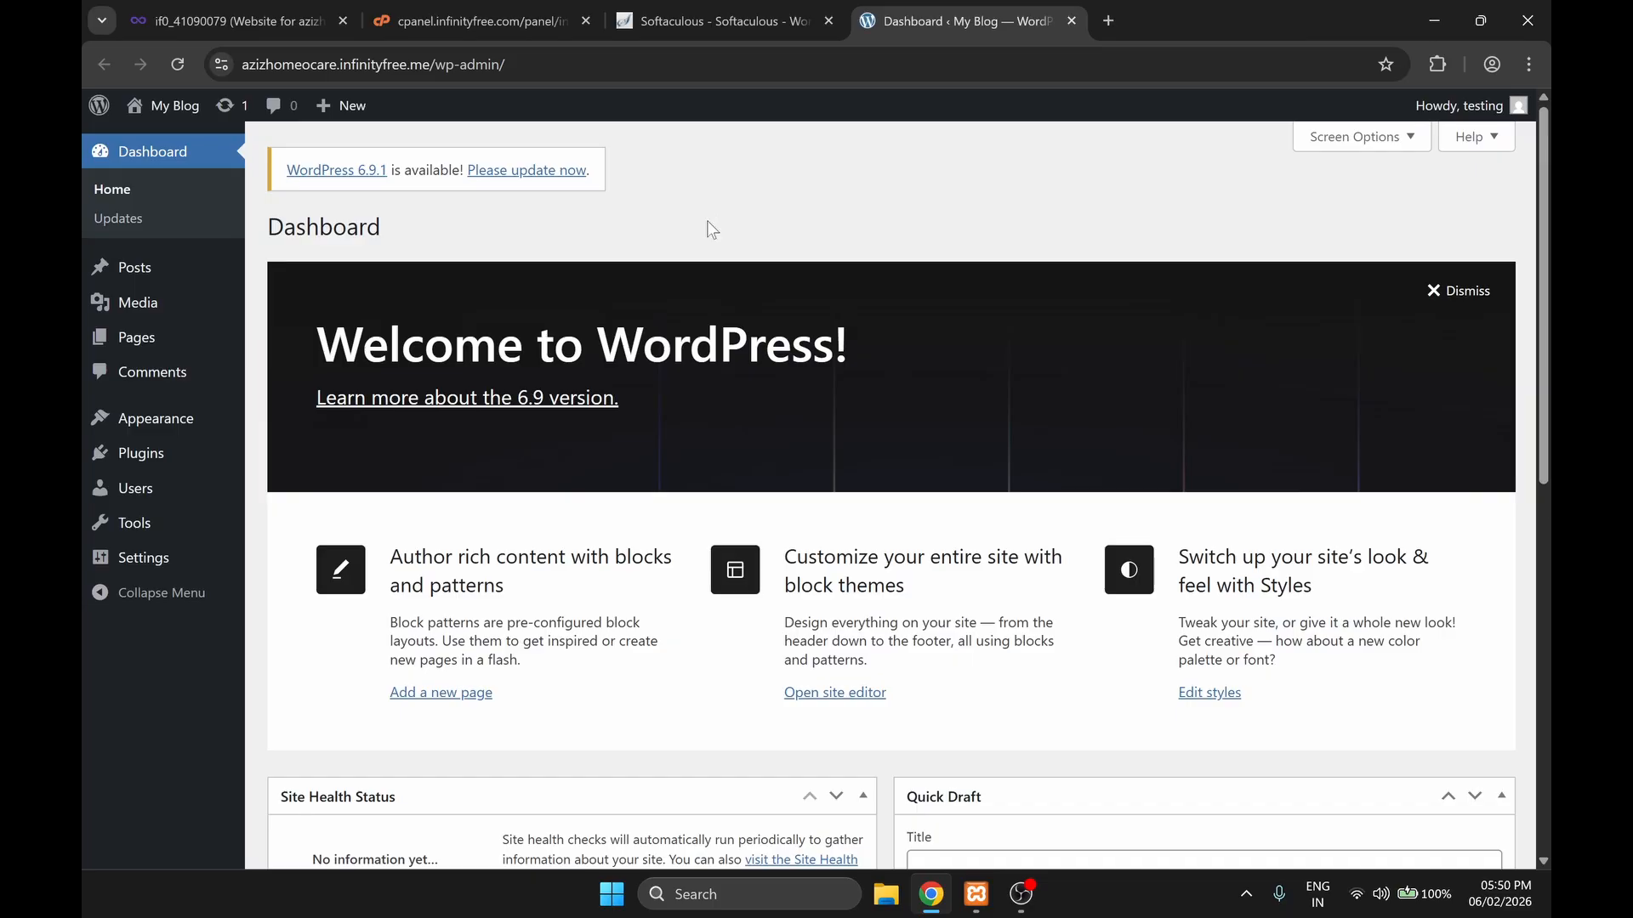
Step: Install and activate the WPvivid Backup plugin on the new WordPress site and open its backup page
mouse_move(161, 453)
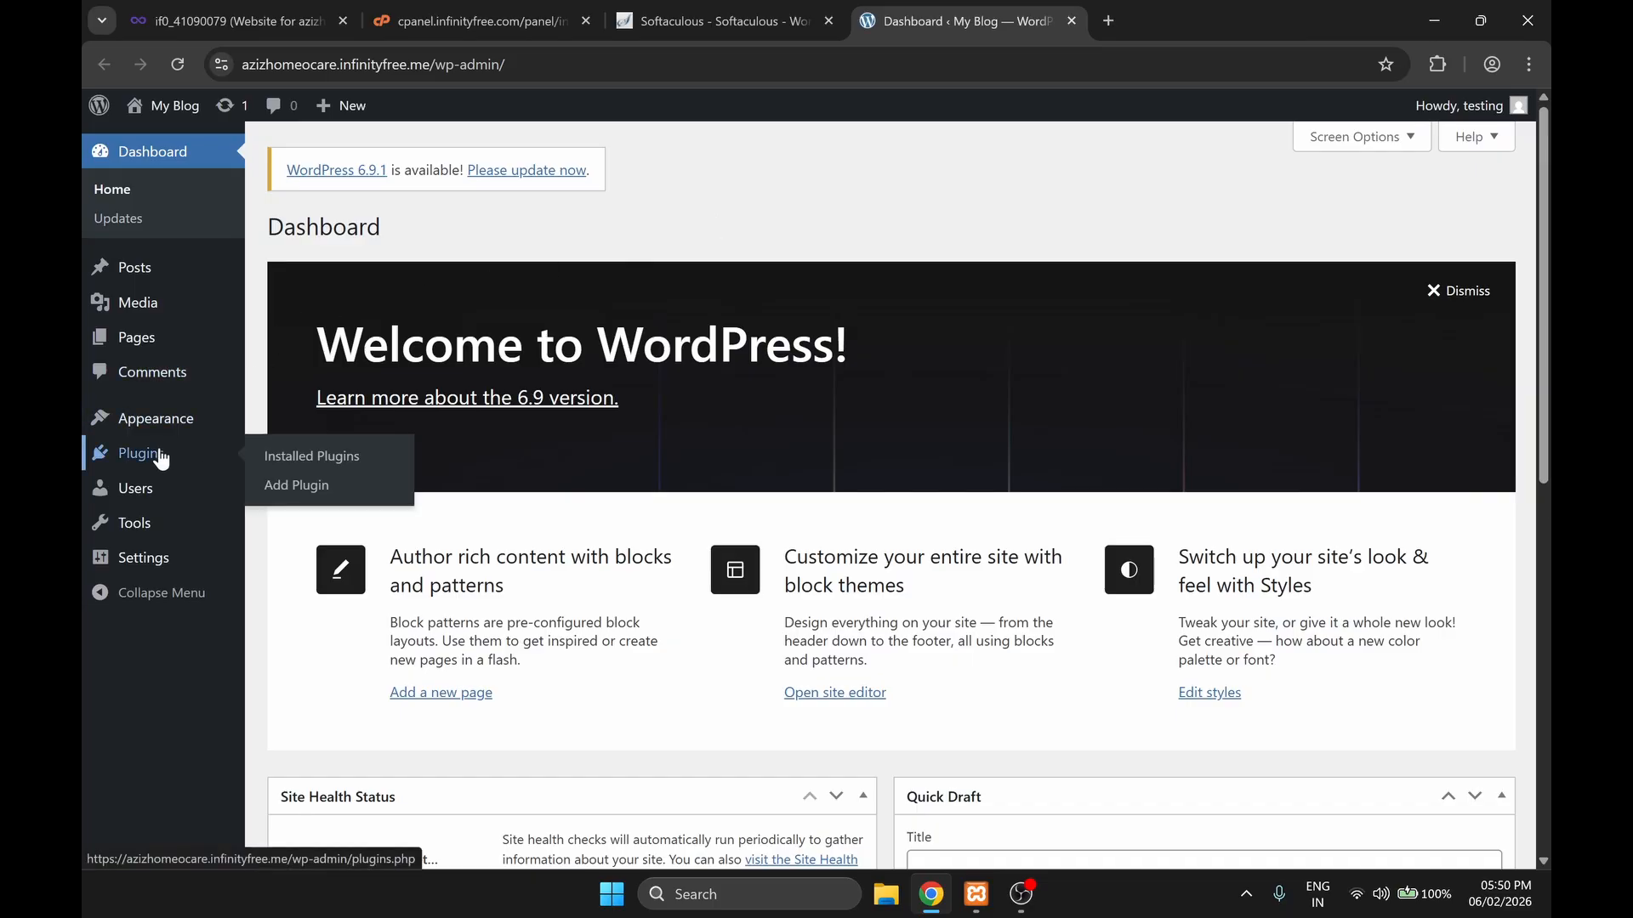
left_click(299, 486)
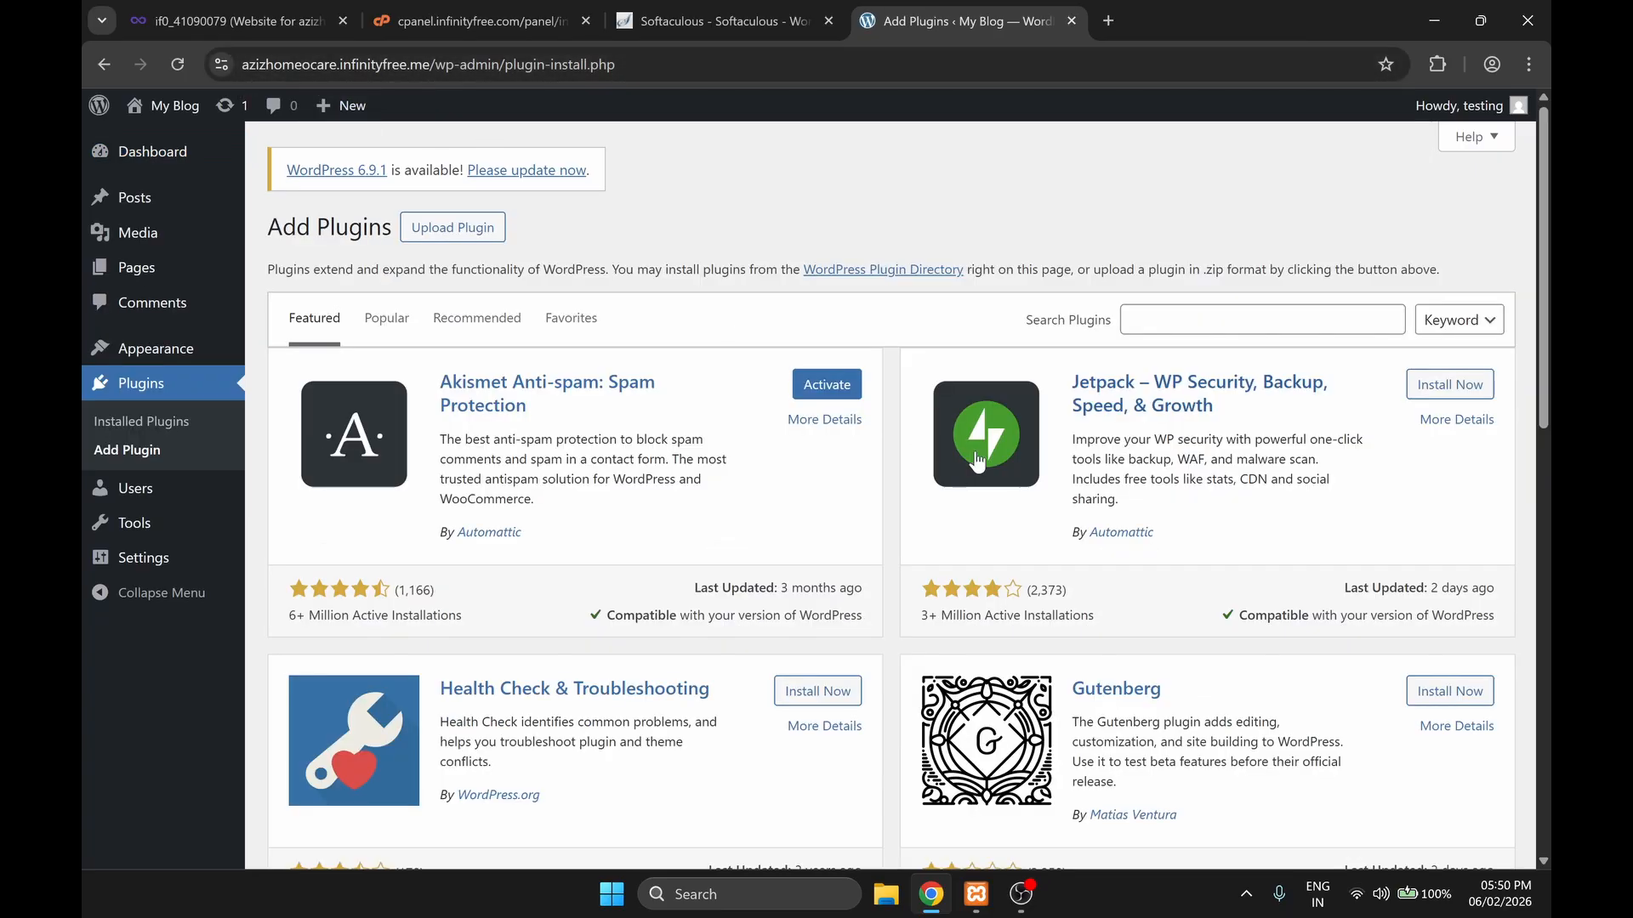
left_click(1394, 320)
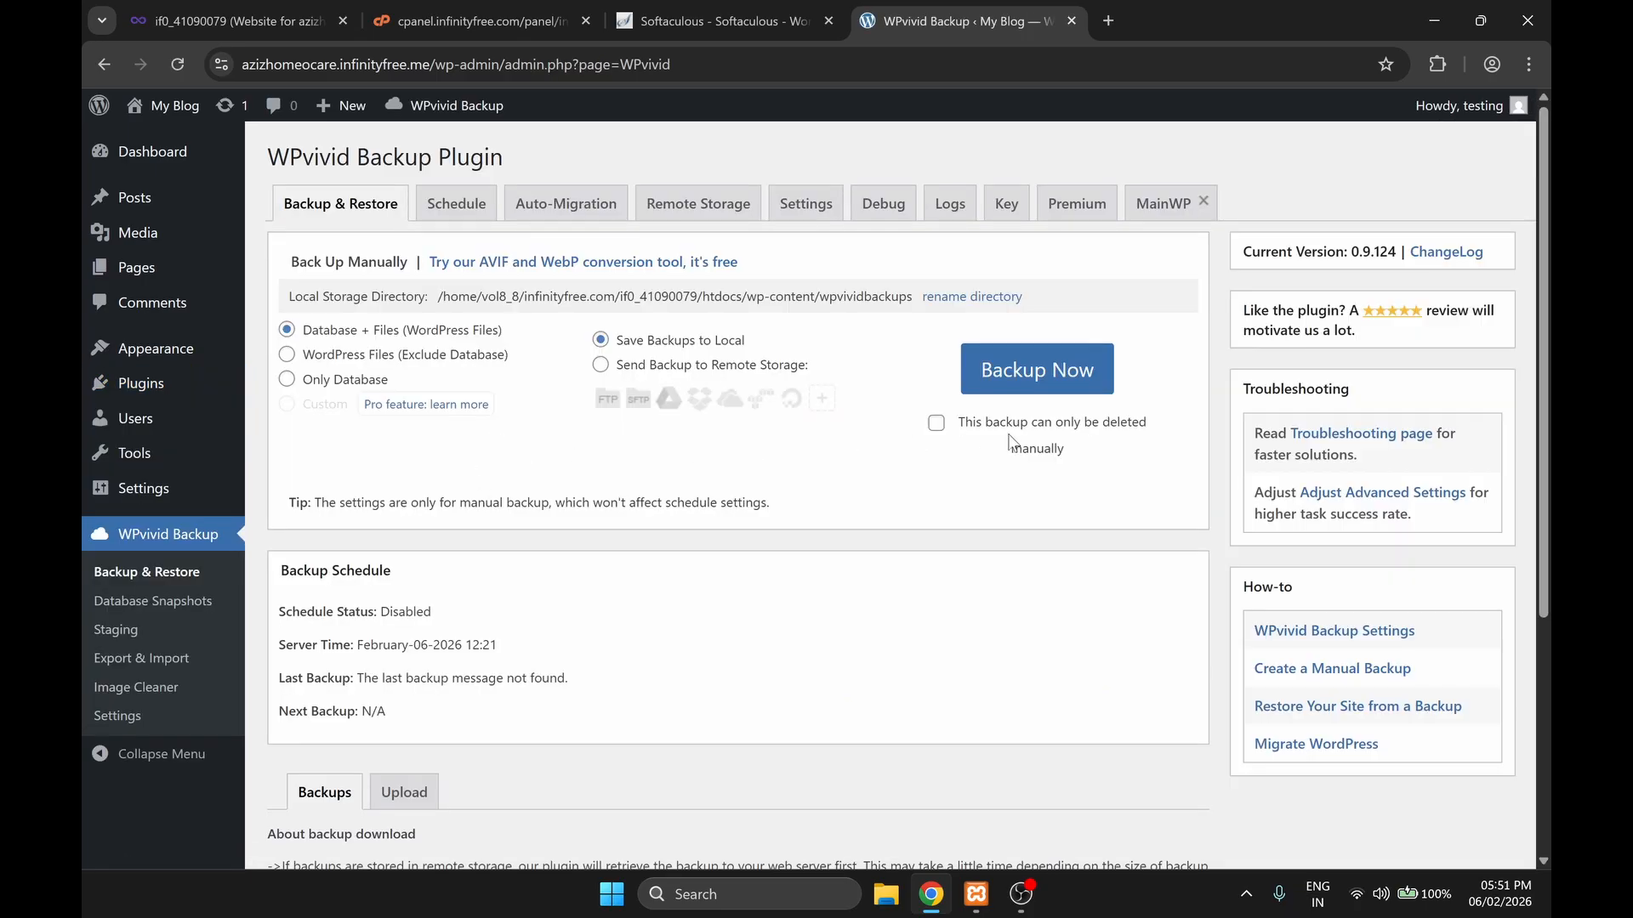
scroll(492, 434, "down", 4)
left_click(404, 436)
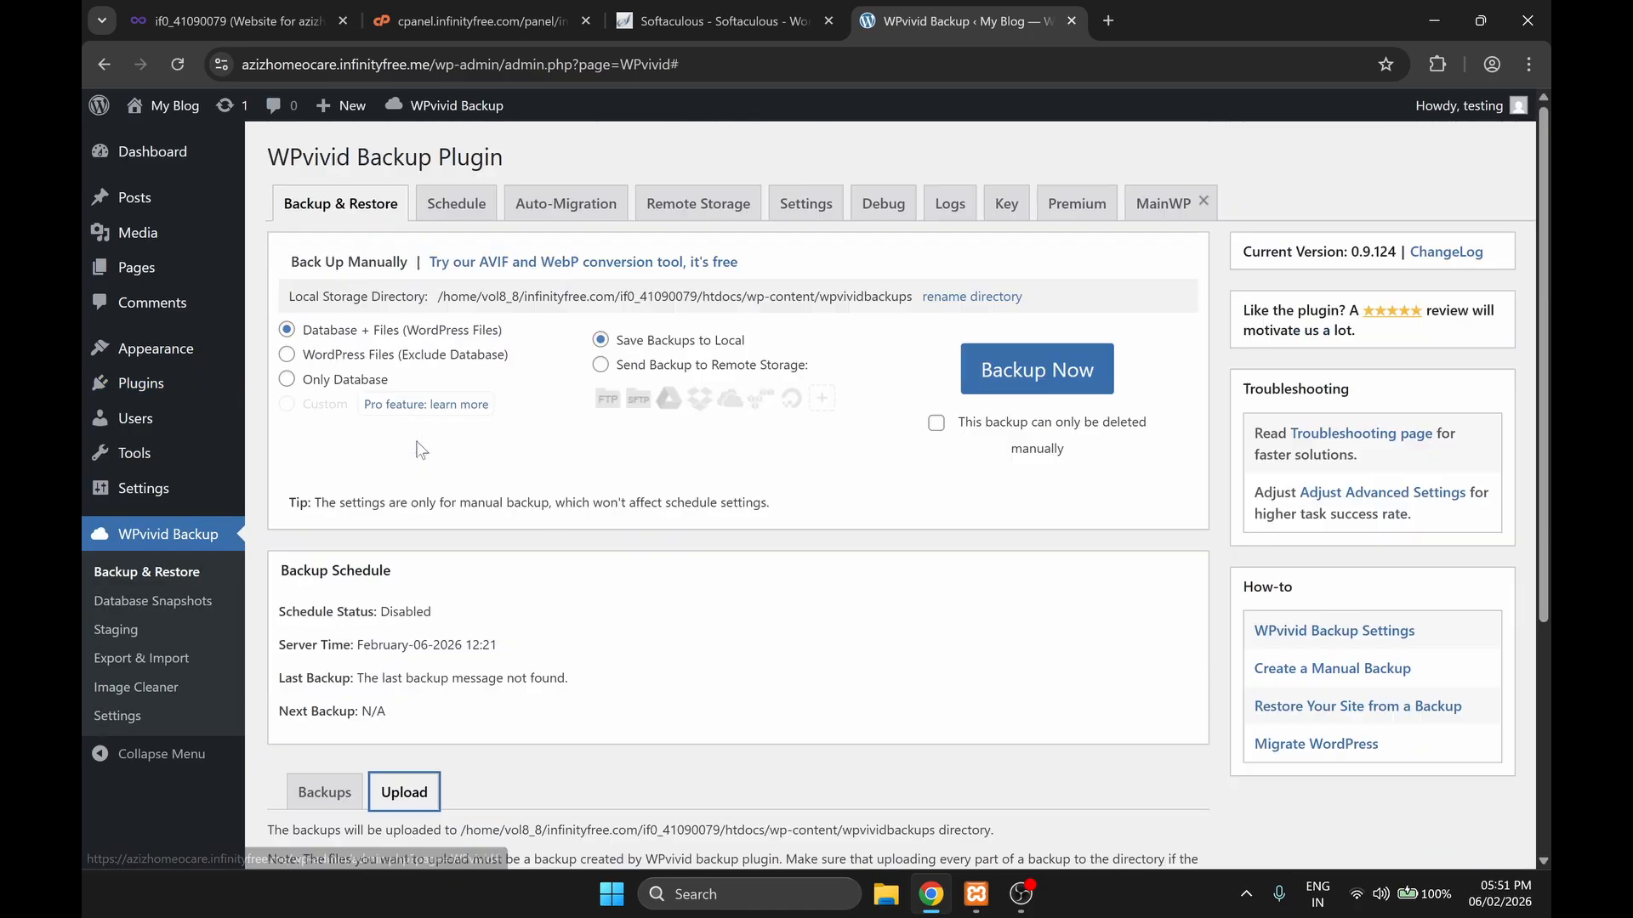
scroll(666, 651, "down", 4)
left_click(717, 672)
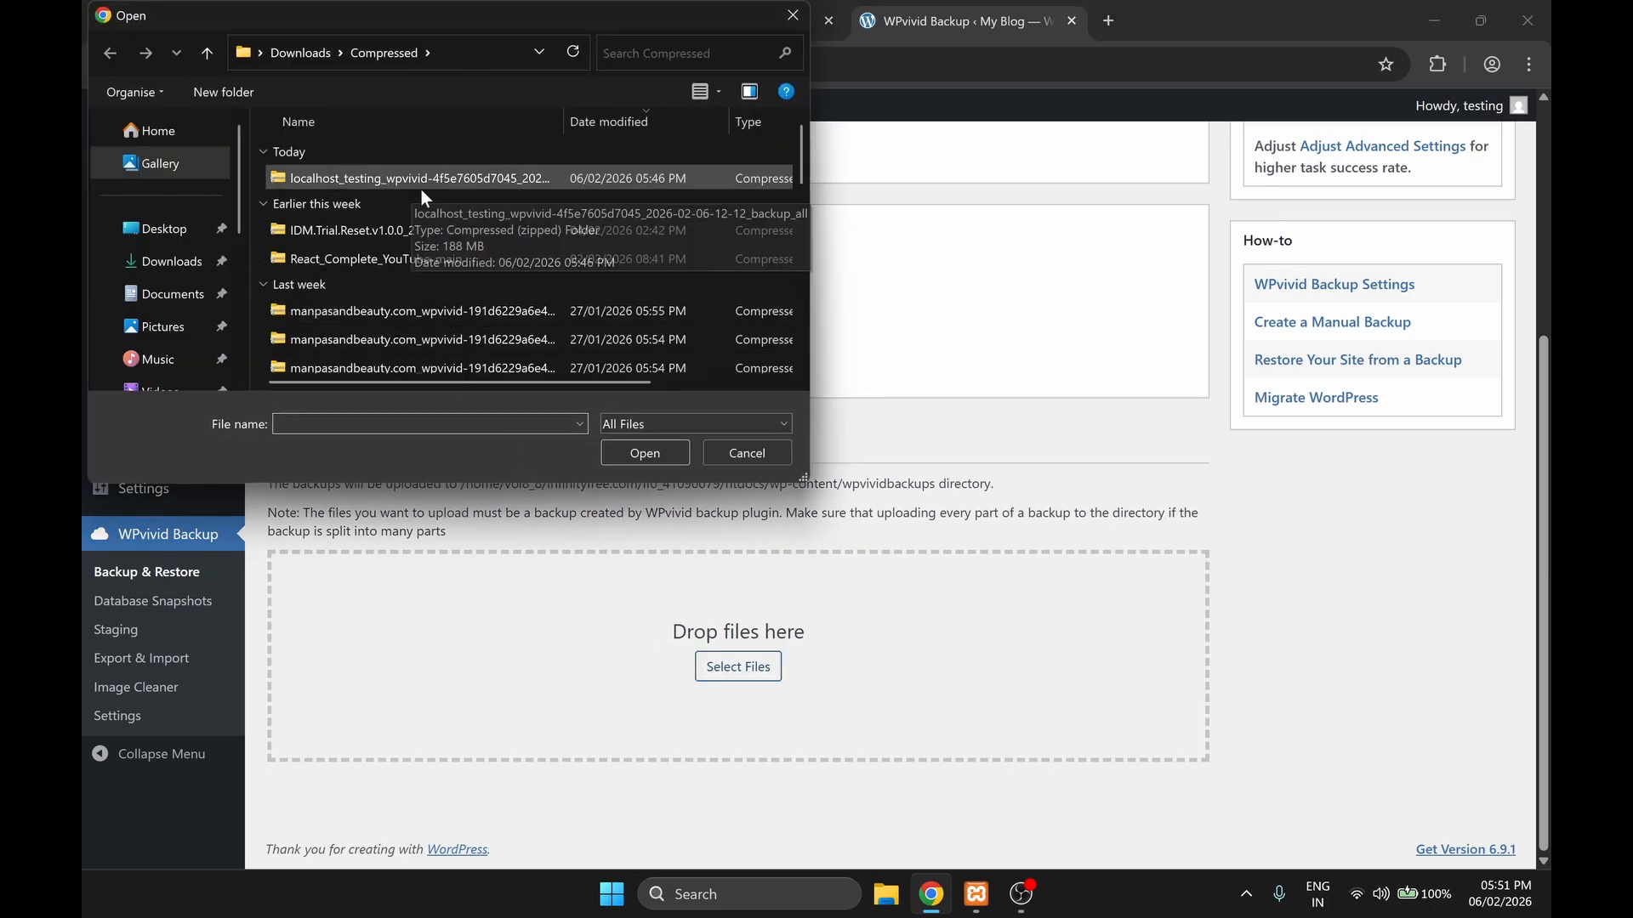
left_click(586, 179)
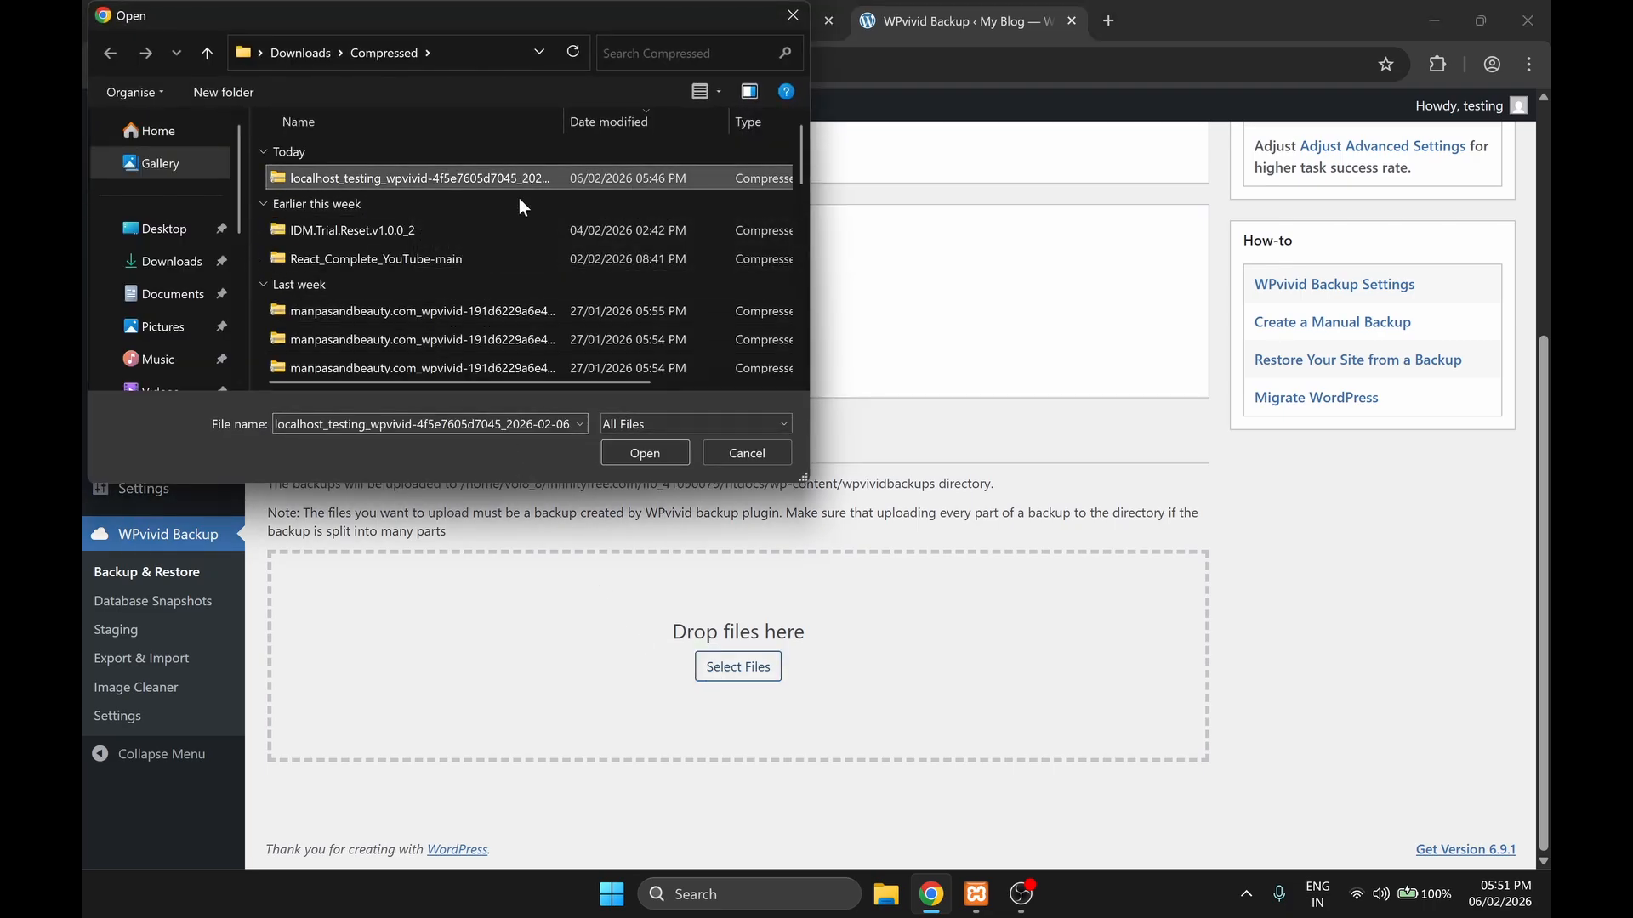
left_click(657, 463)
scroll(443, 646, "down", 1)
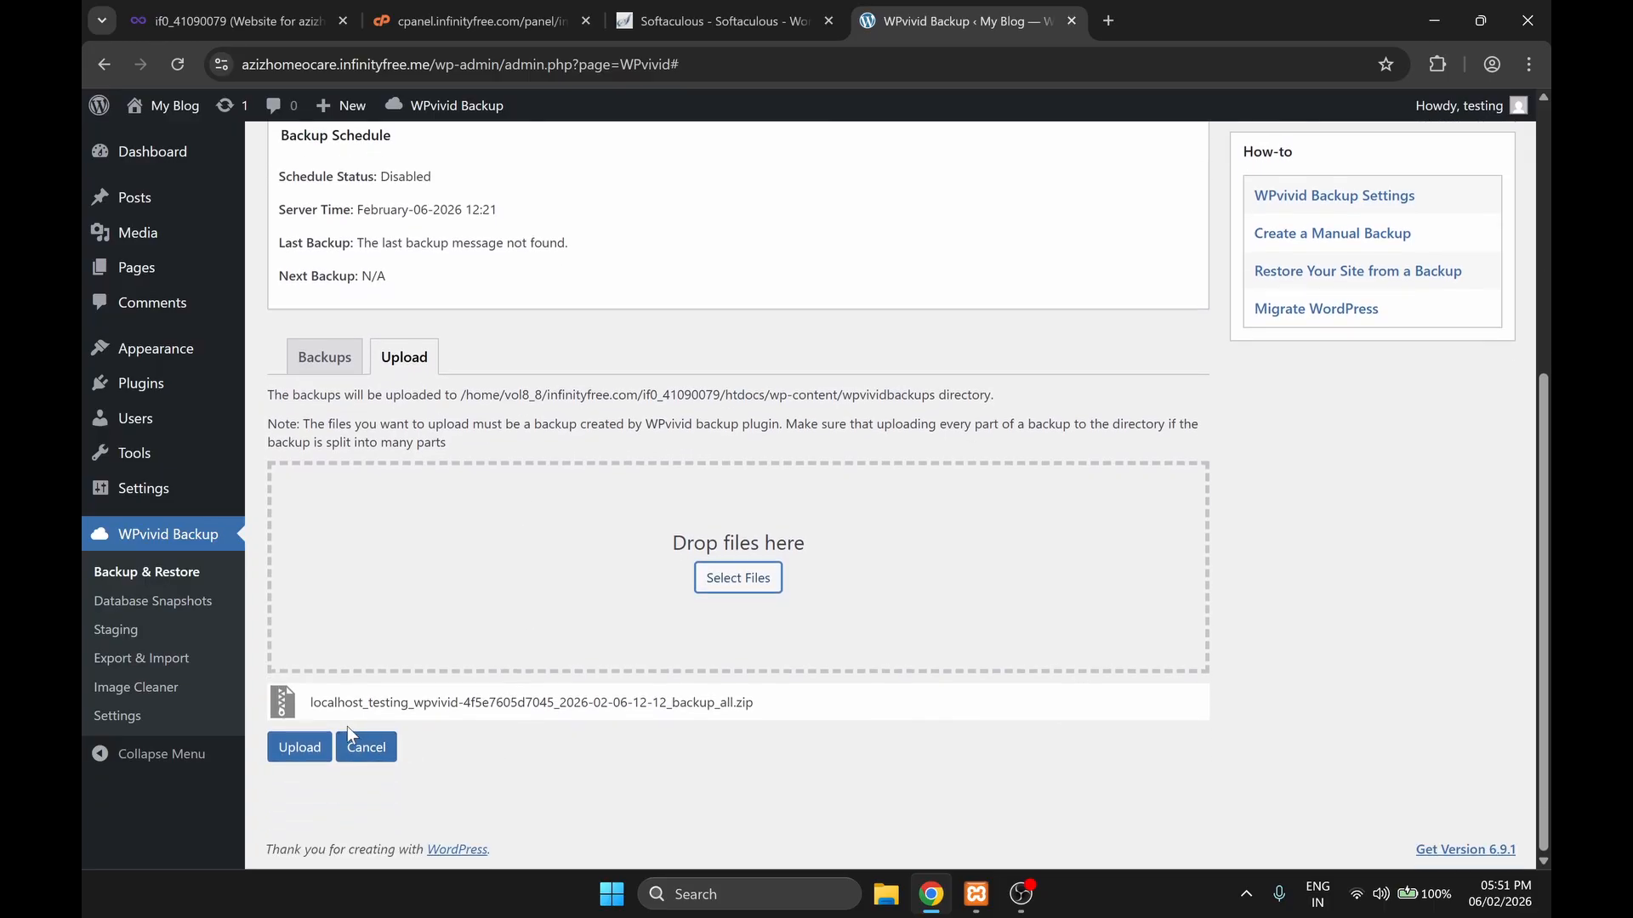
left_click(293, 746)
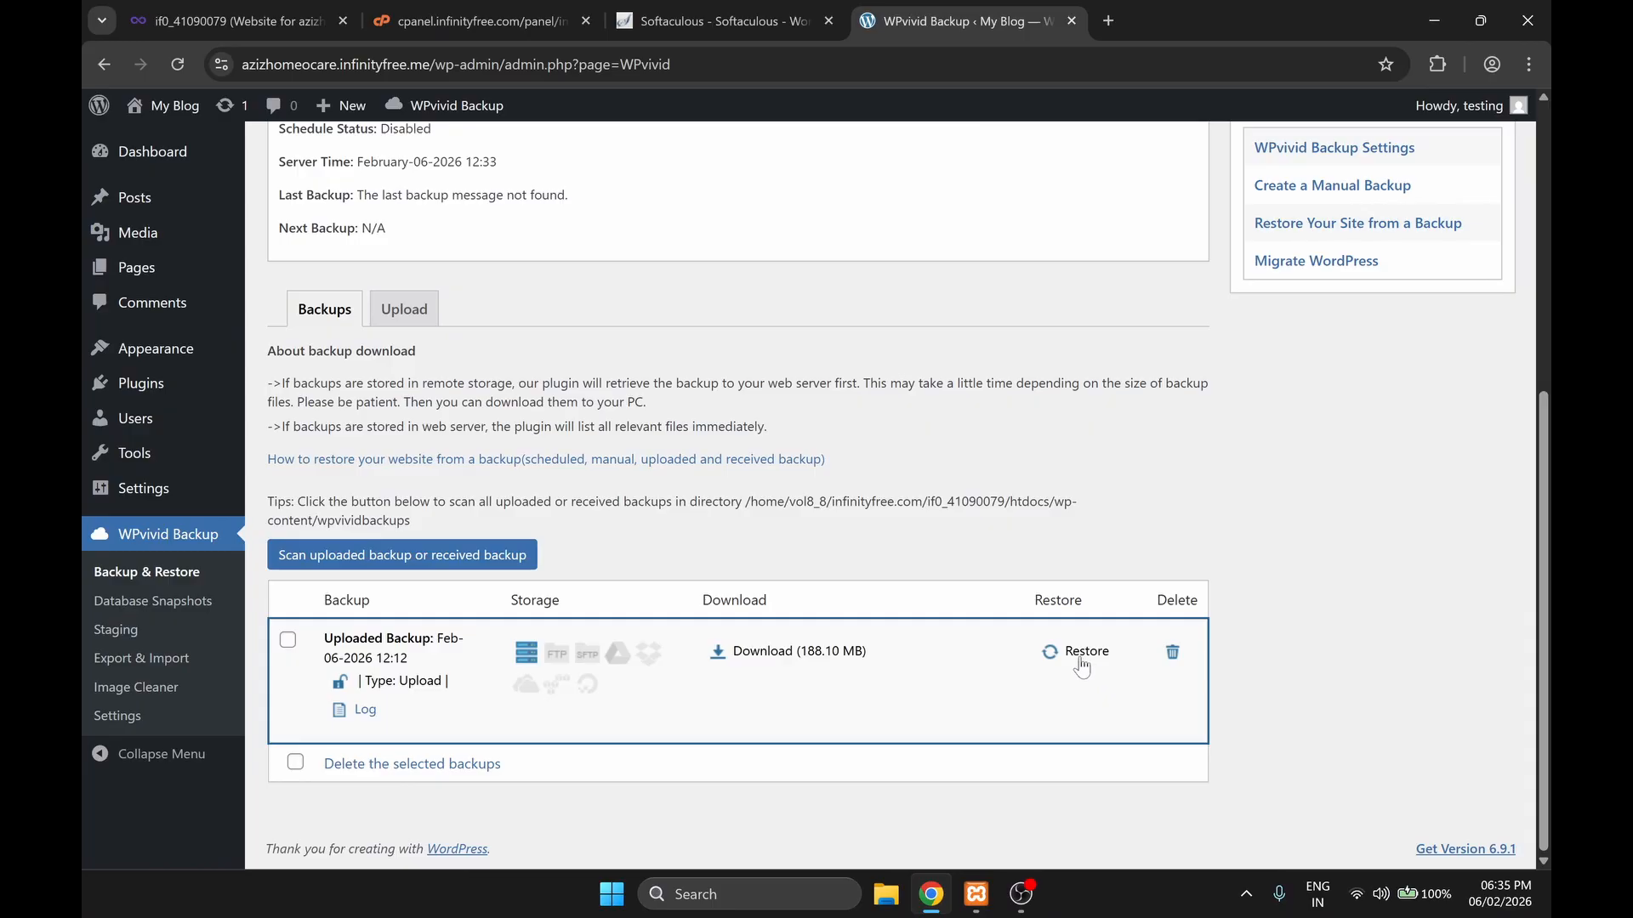
Step: Restore the site from the uploaded WPvivid backup and acknowledge the completion message
left_click(1079, 653)
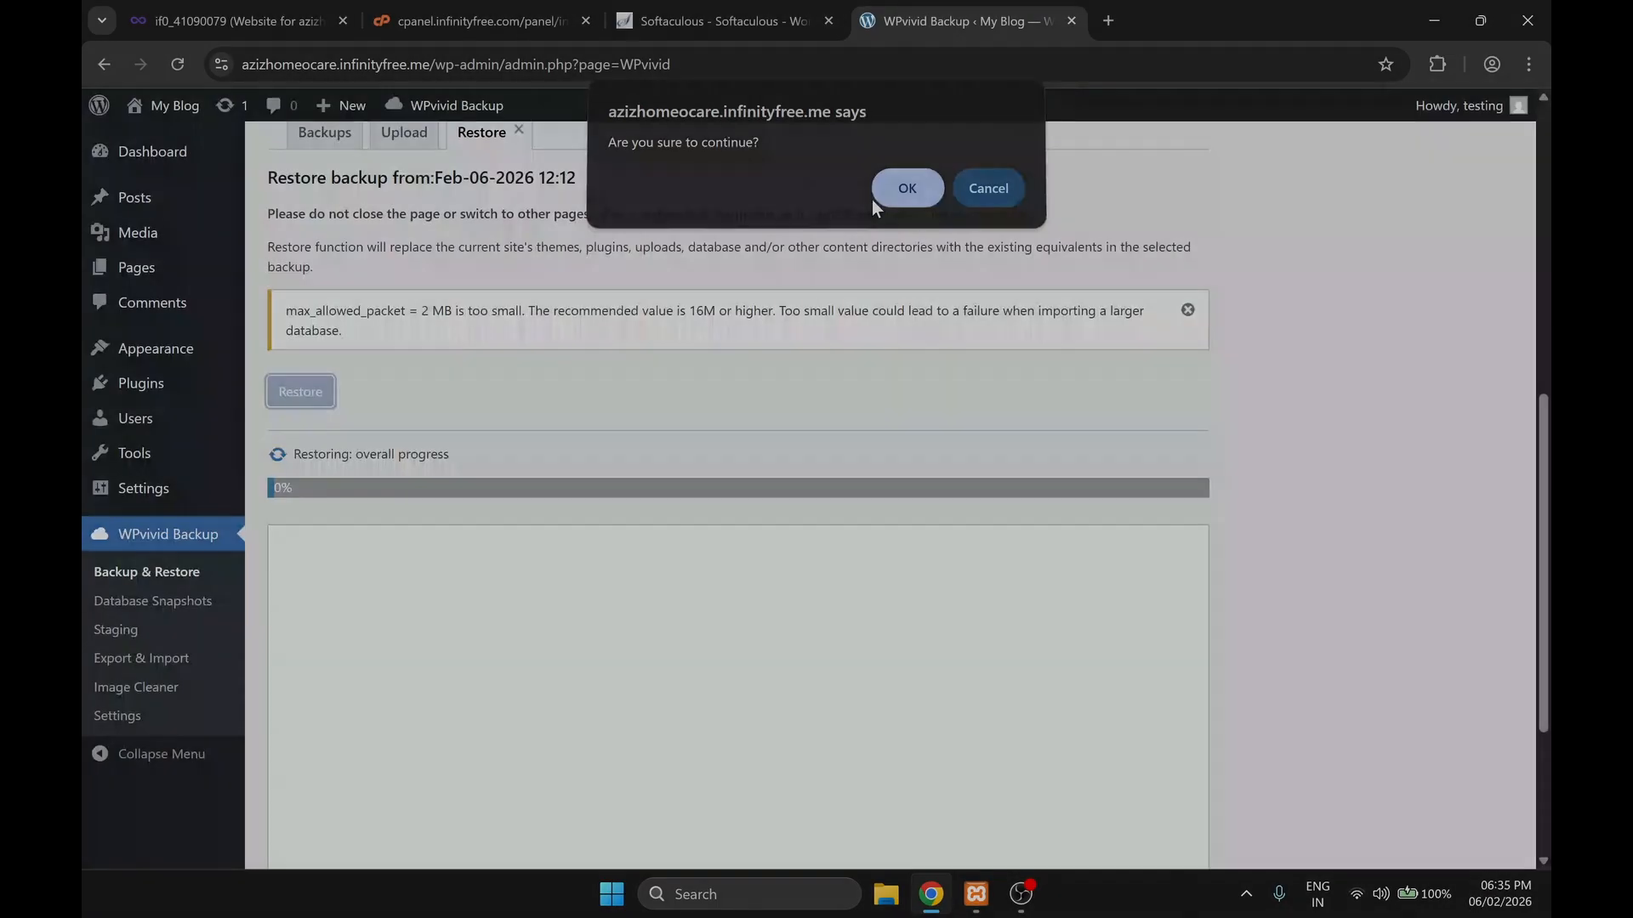
left_click(904, 186)
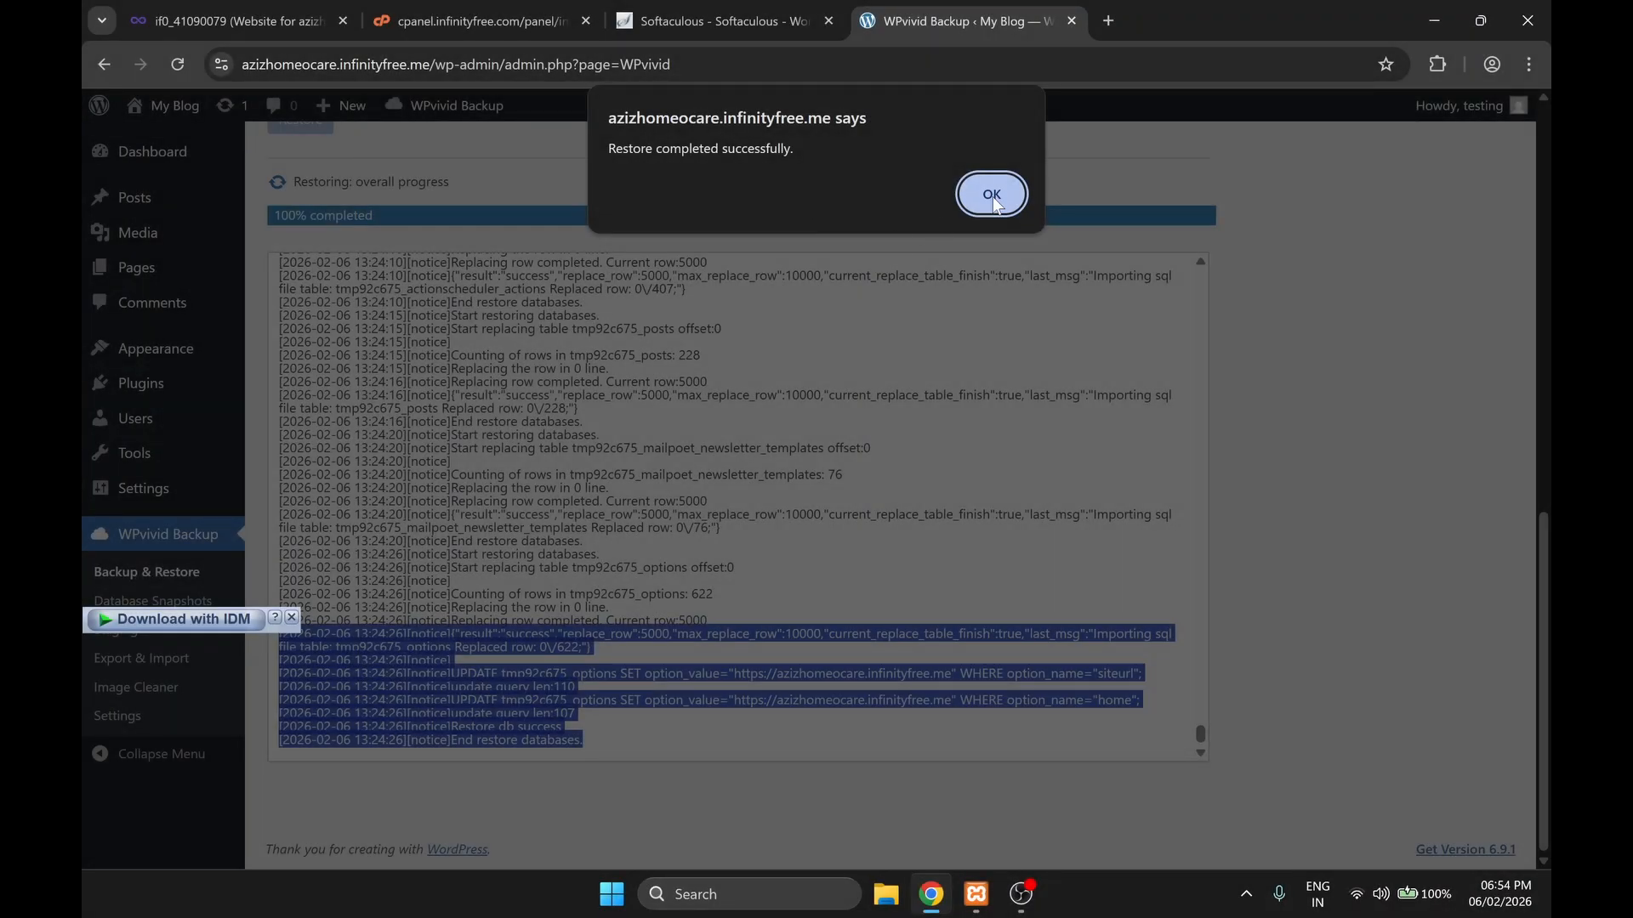
left_click(994, 195)
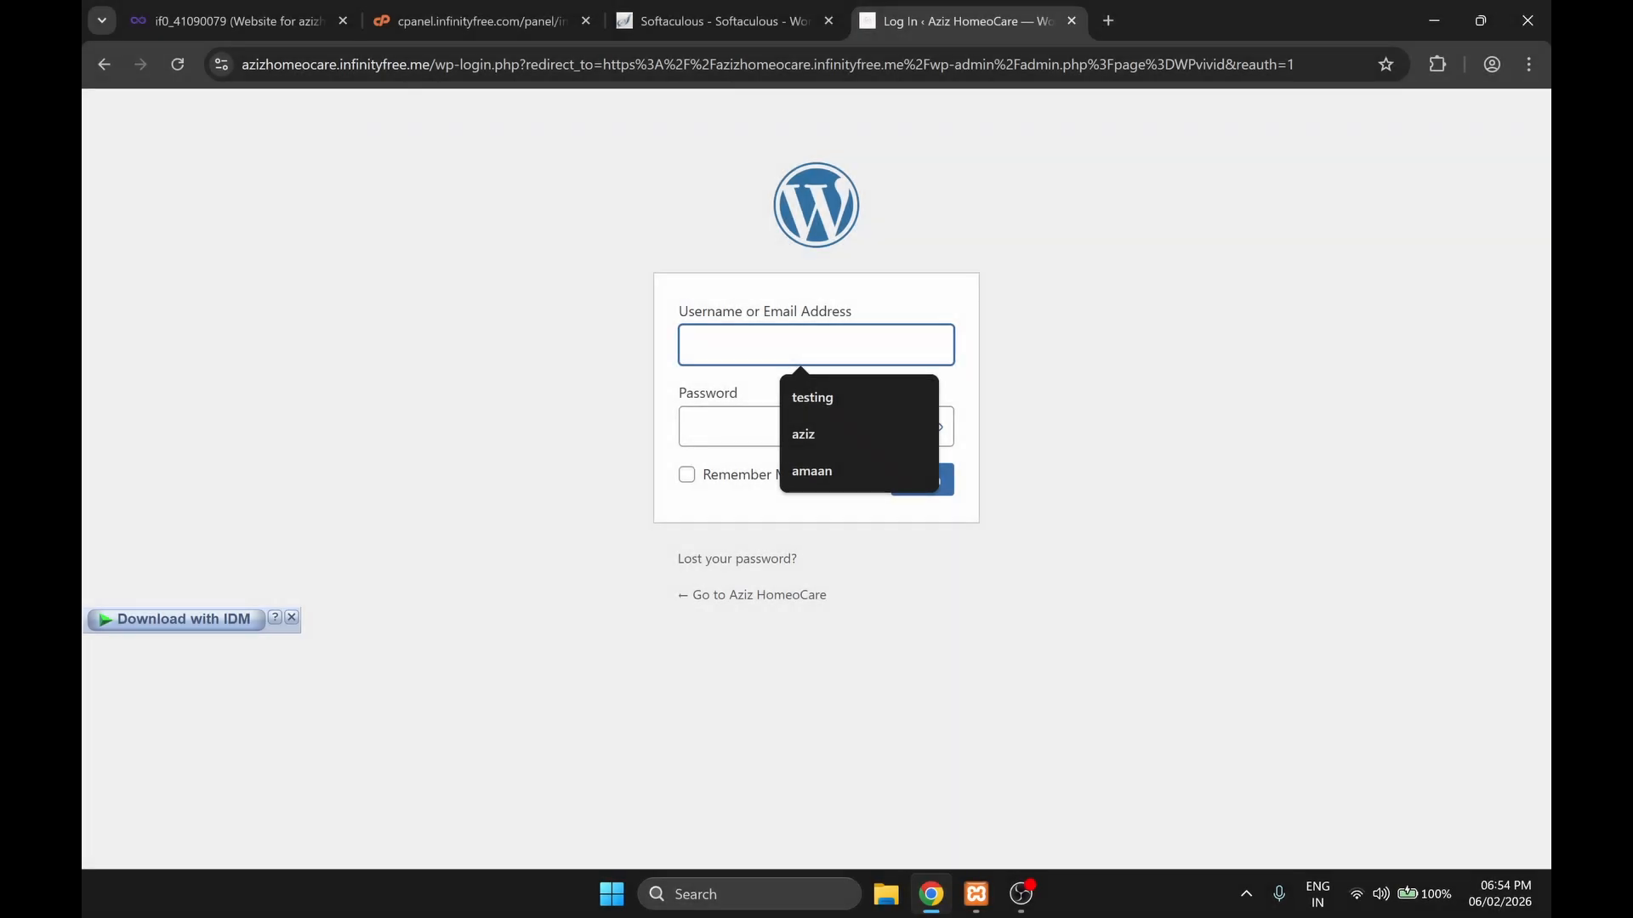
Step: Log in to WordPress with the original local site's admin username and account password, with Remember Me enabled
left_click(805, 441)
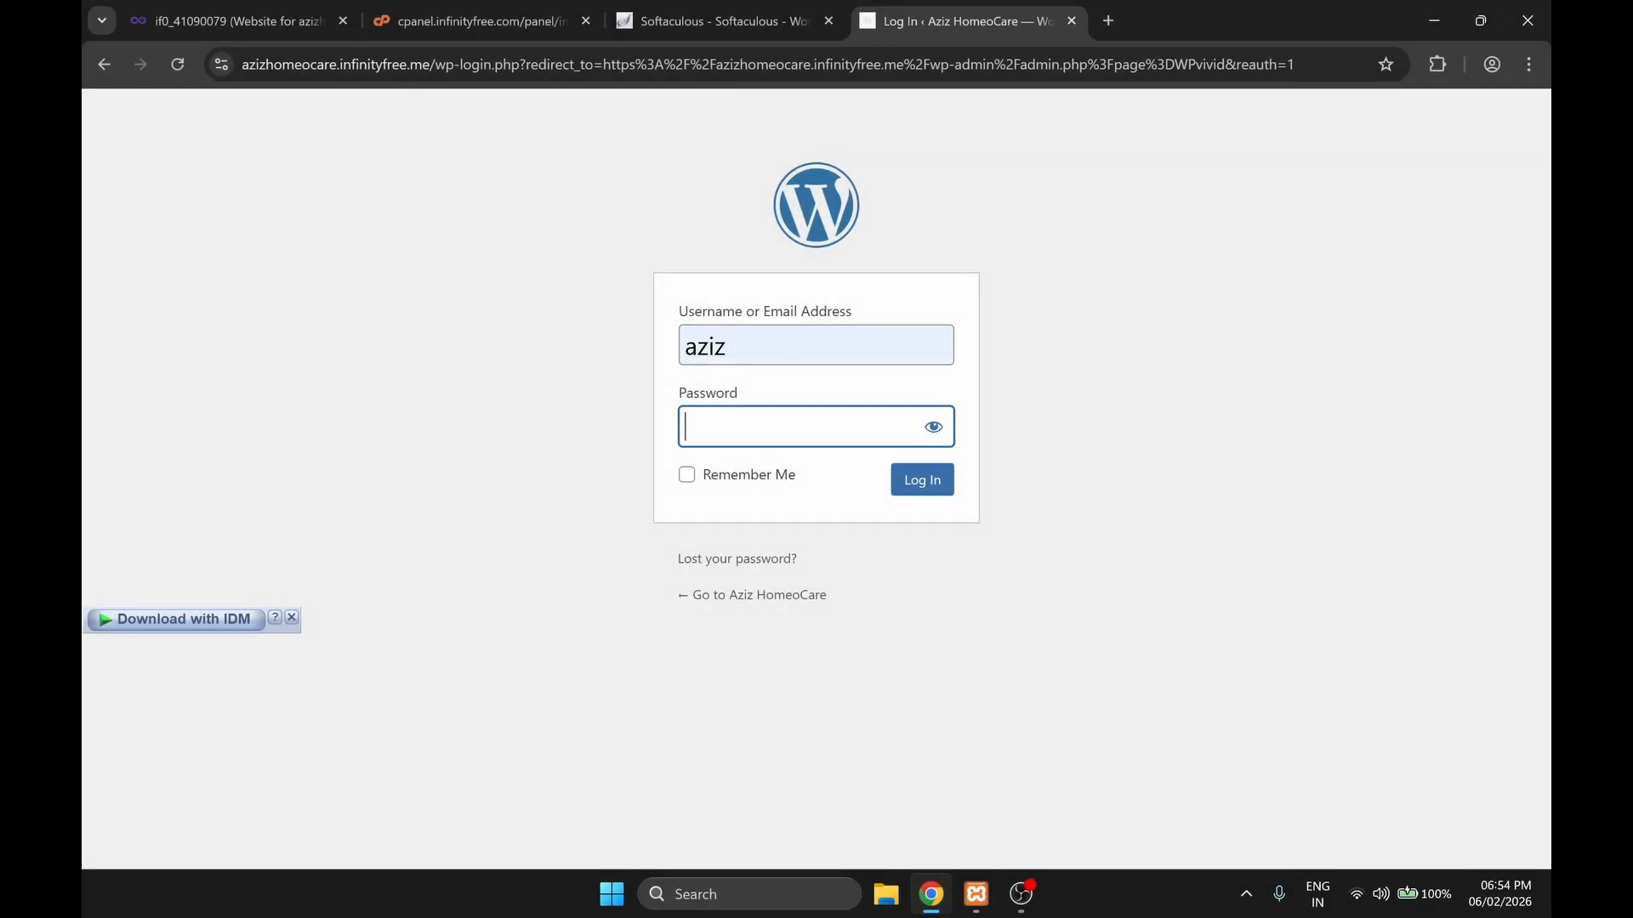
type("aziz")
left_click(687, 475)
left_click(923, 482)
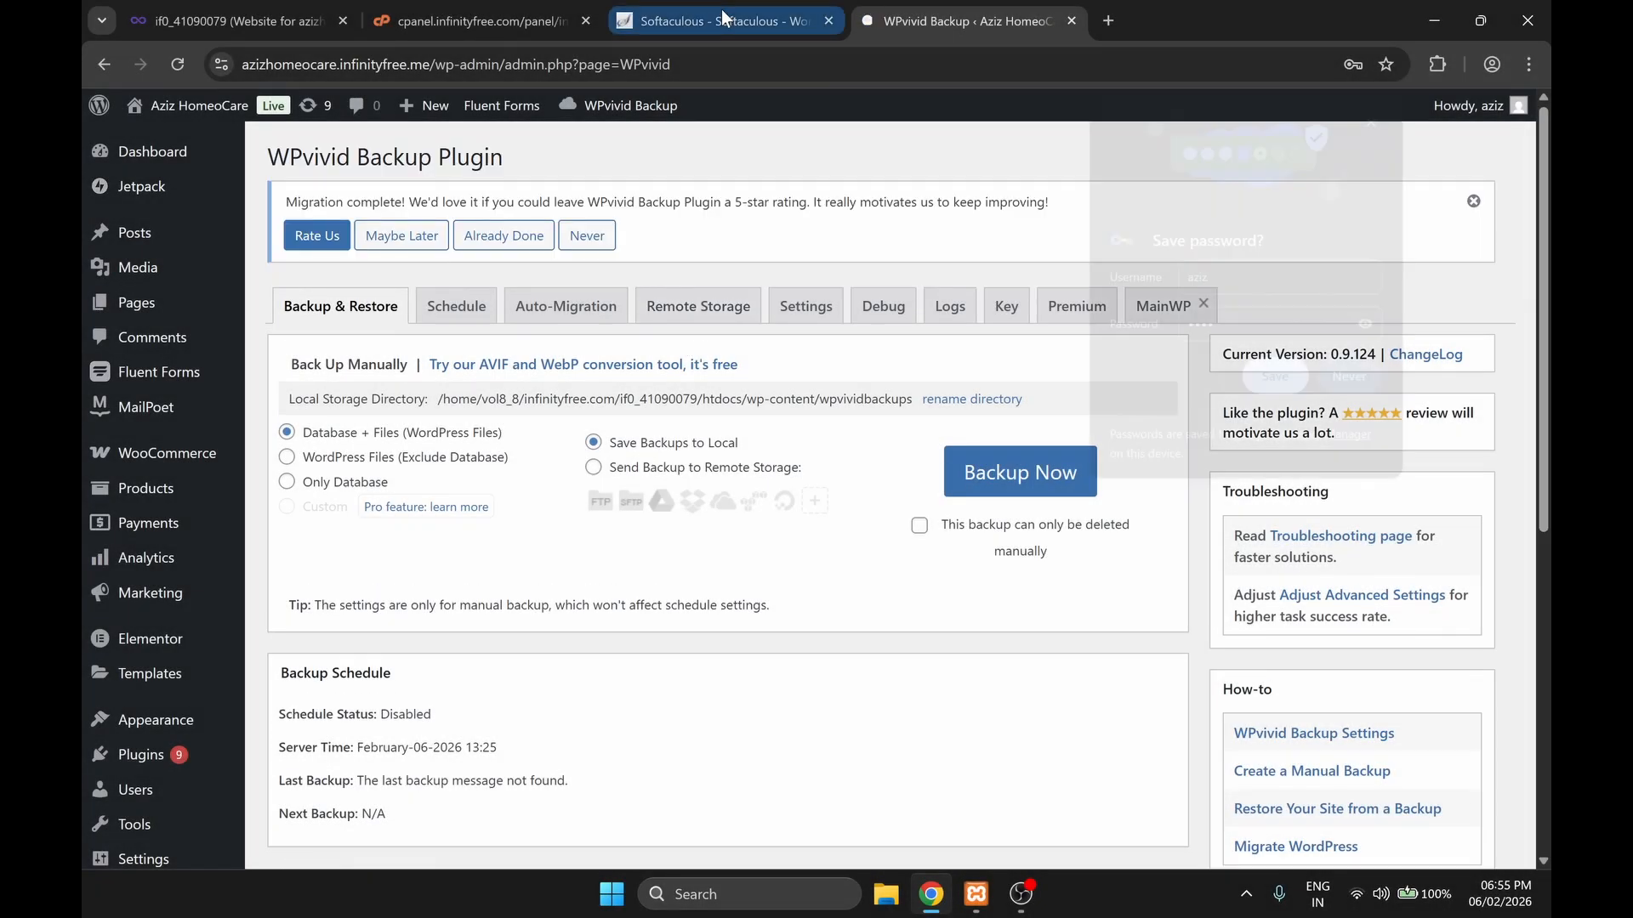
Step: Go back to the Softaculous installation confirmation and open the live site azizhomeocare.infinityfree.me from its link
left_click(724, 17)
scroll(618, 508, "down", 1)
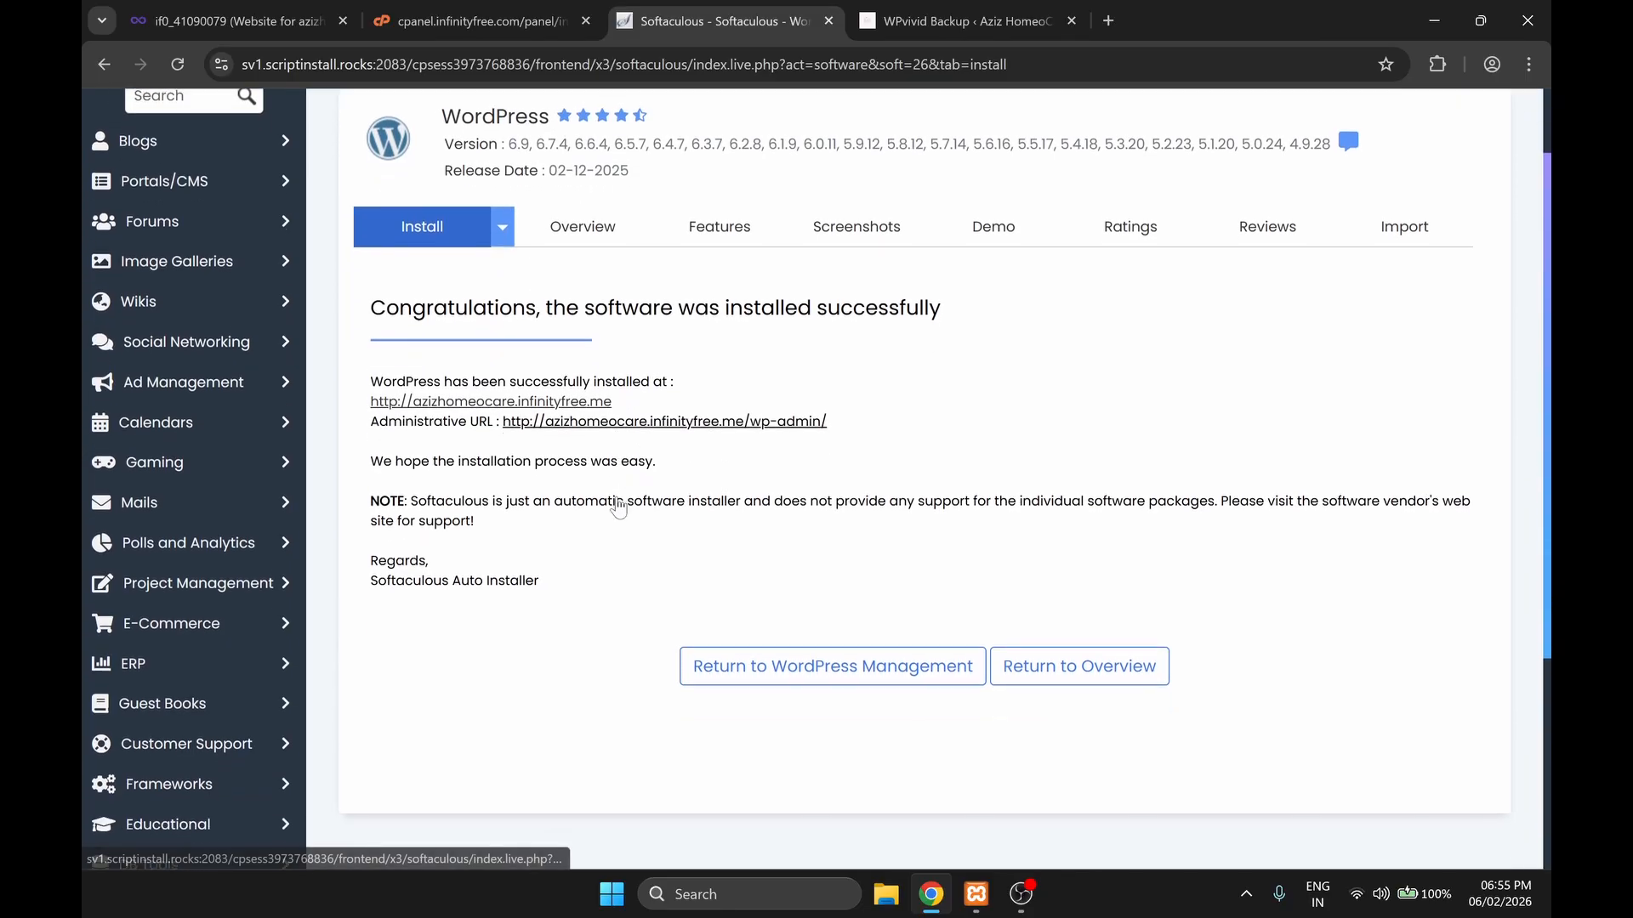
left_click(491, 402)
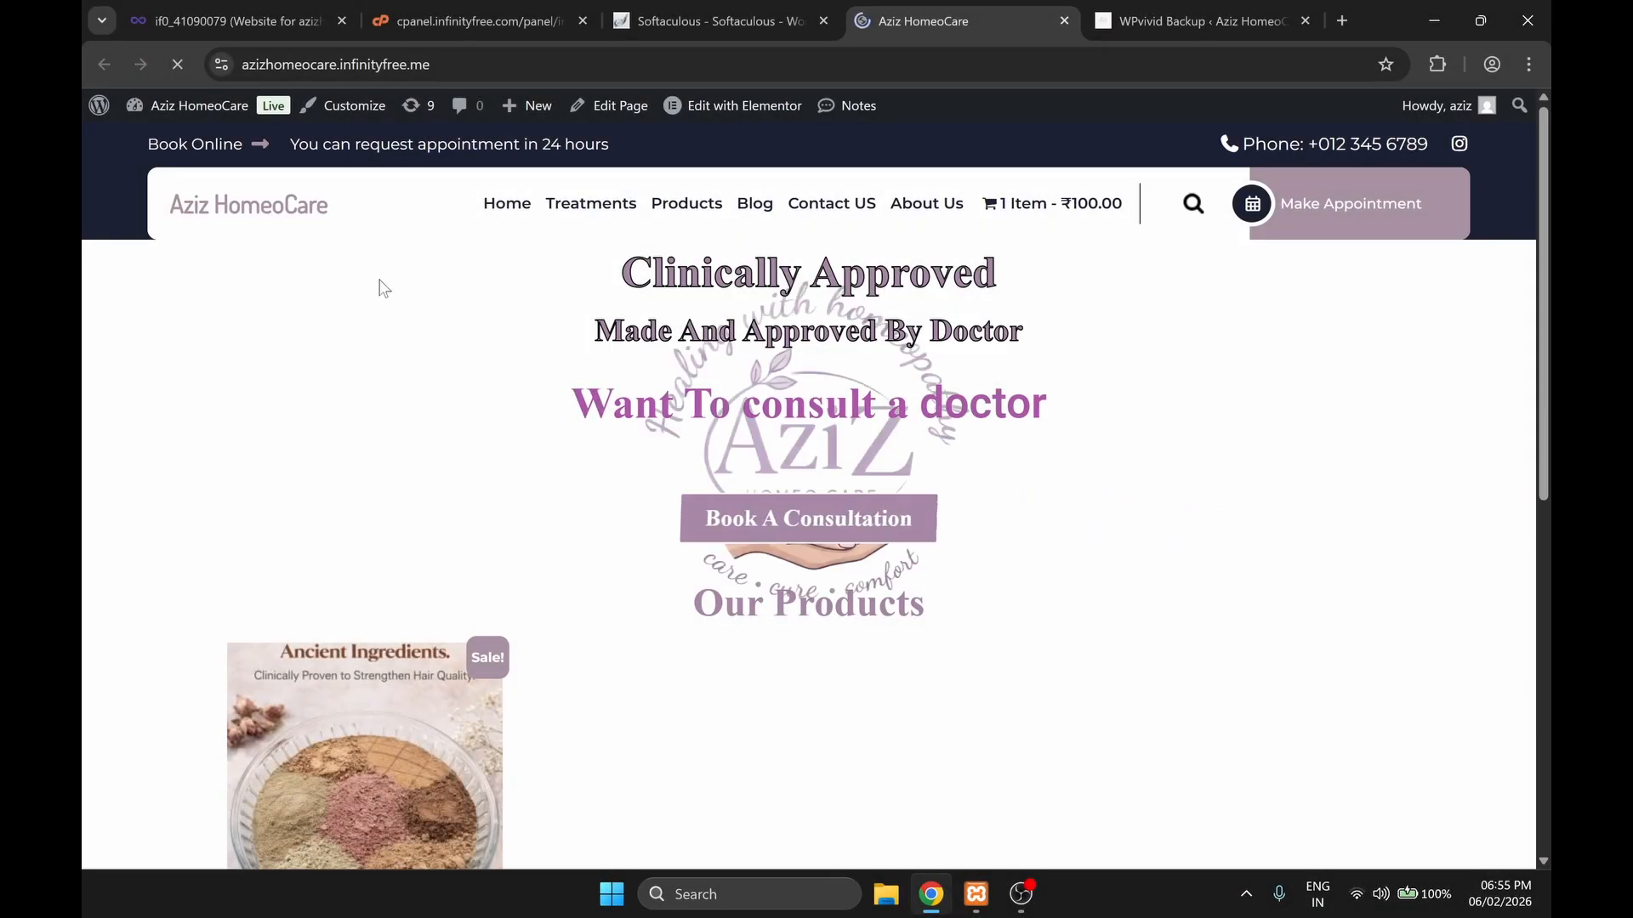